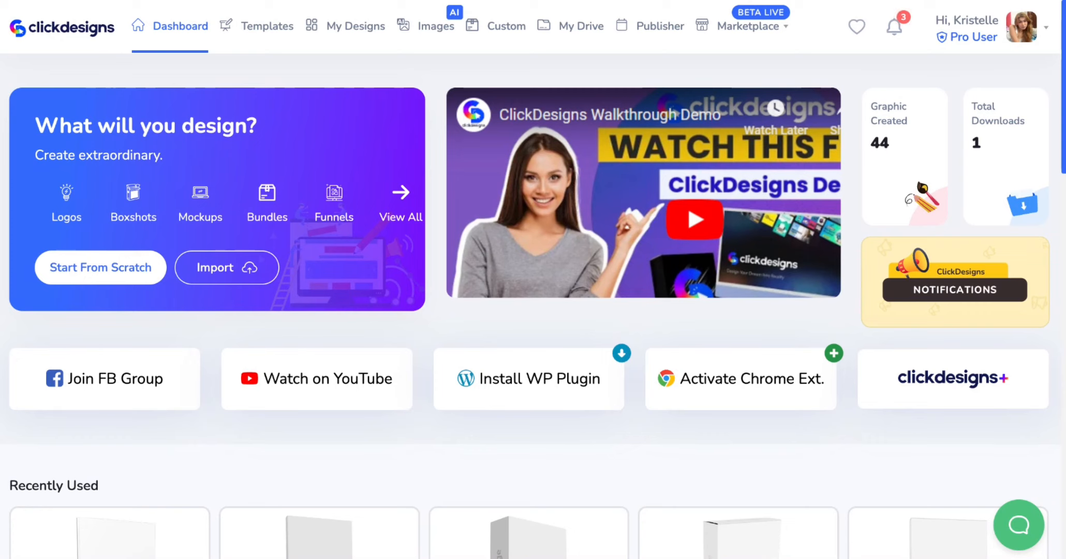
Open the Brand Kit settings and create a new brand kit named Brand Kit Test
click(1046, 33)
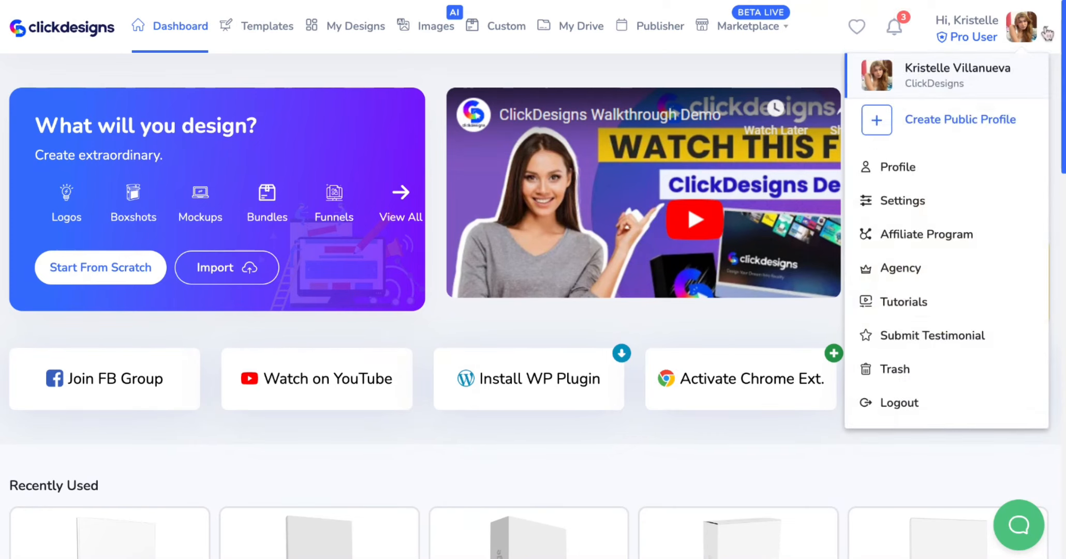
click(934, 209)
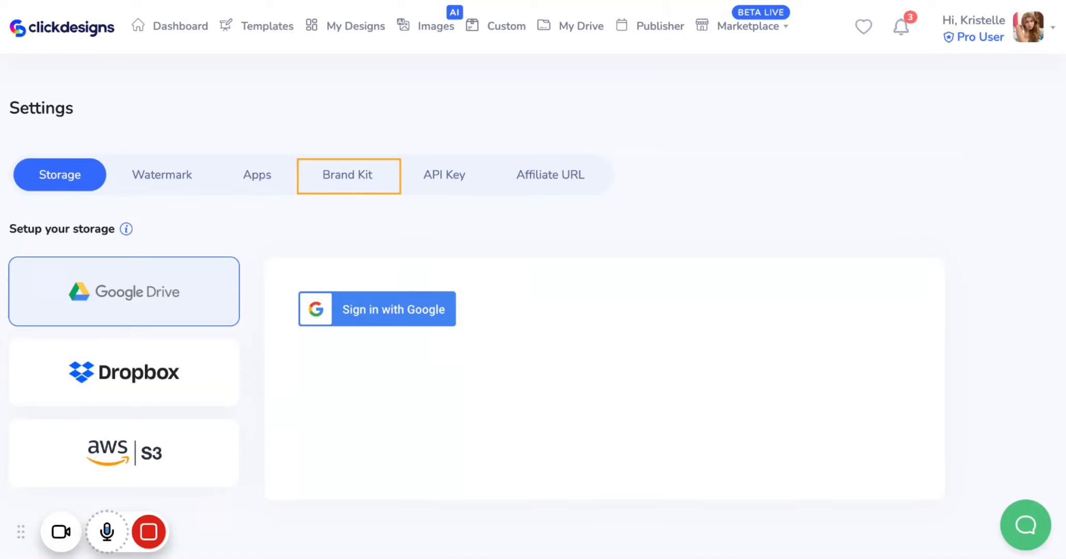
click(347, 176)
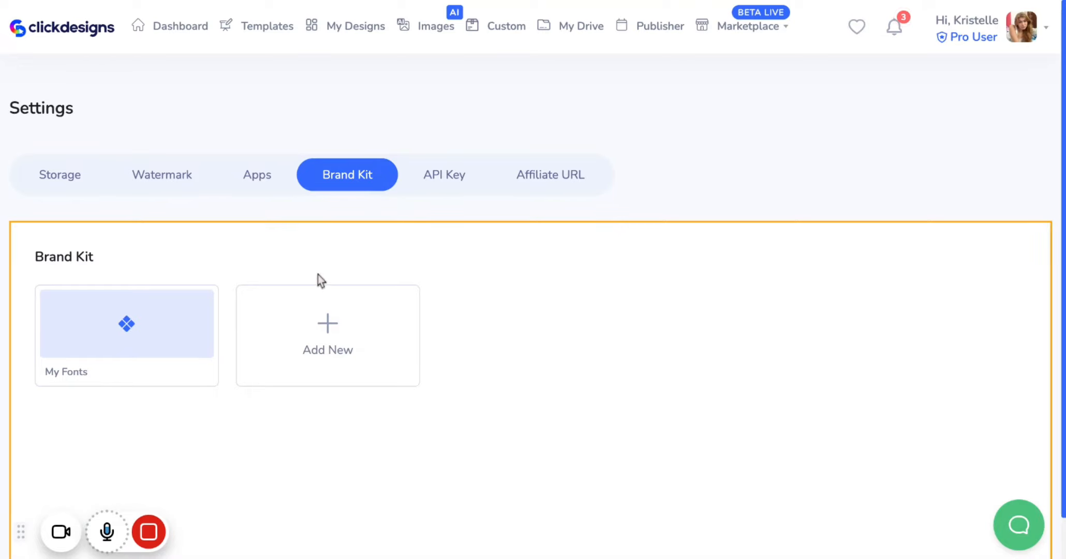
click(329, 318)
click(395, 280)
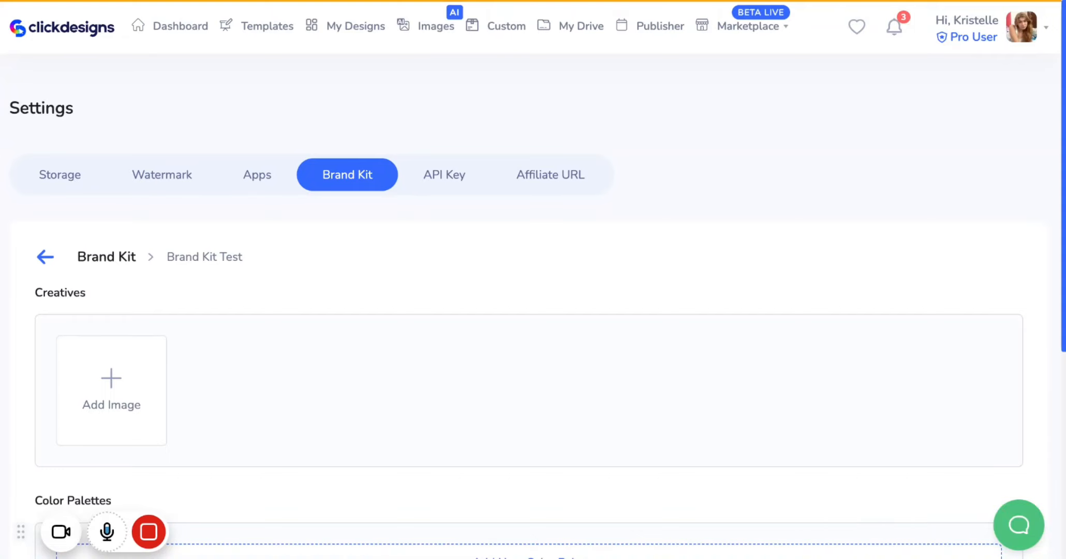
Add the clickdesigns wordmark and the multicolored logo icon as images to the brand kit's Creatives
scroll(491, 265, down, 2)
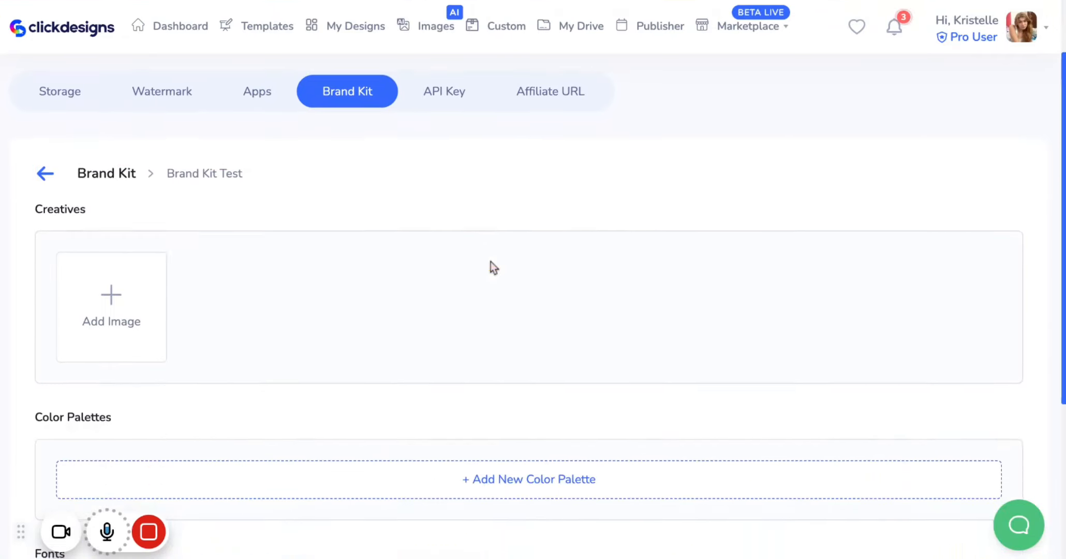
scroll(491, 261, down, 2)
scroll(426, 152, up, 1)
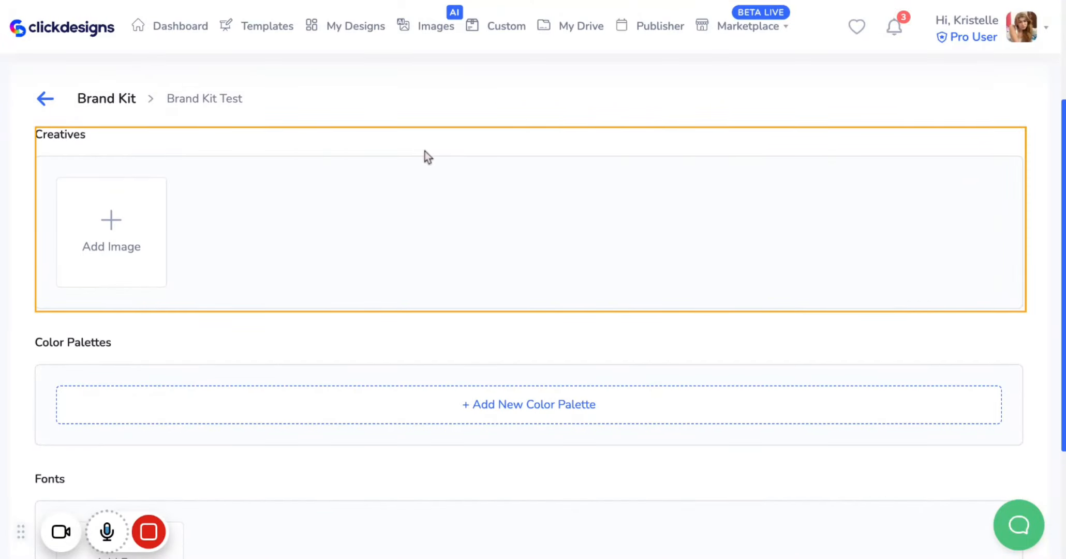
scroll(148, 215, down, 2)
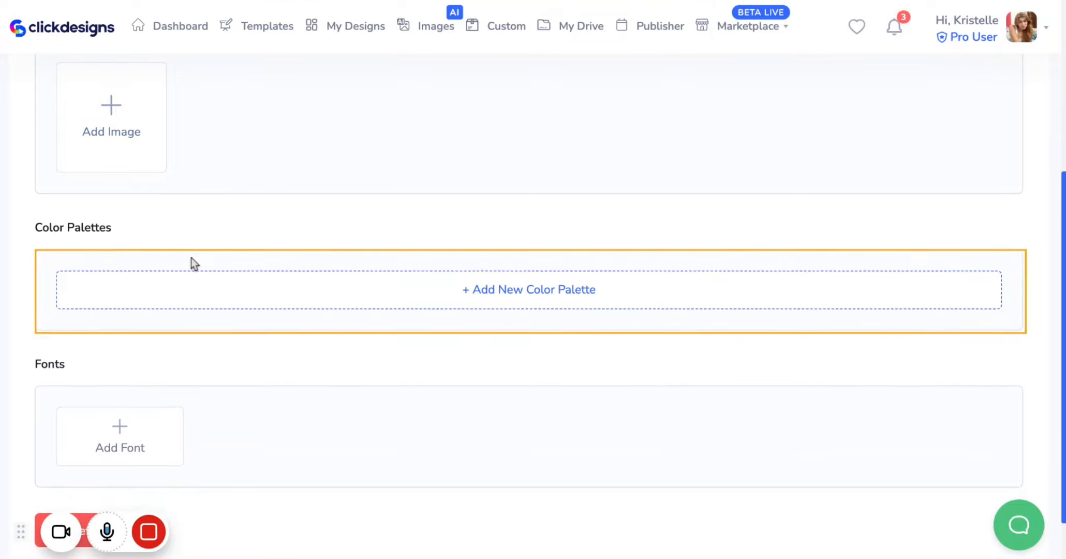
scroll(305, 281, down, 2)
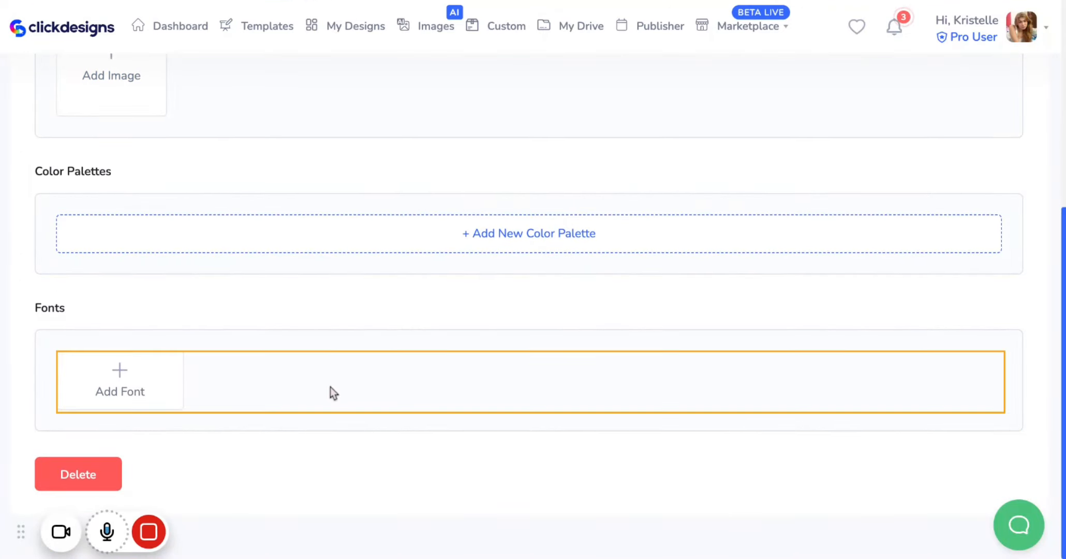
scroll(331, 390, up, 2)
scroll(330, 385, up, 2)
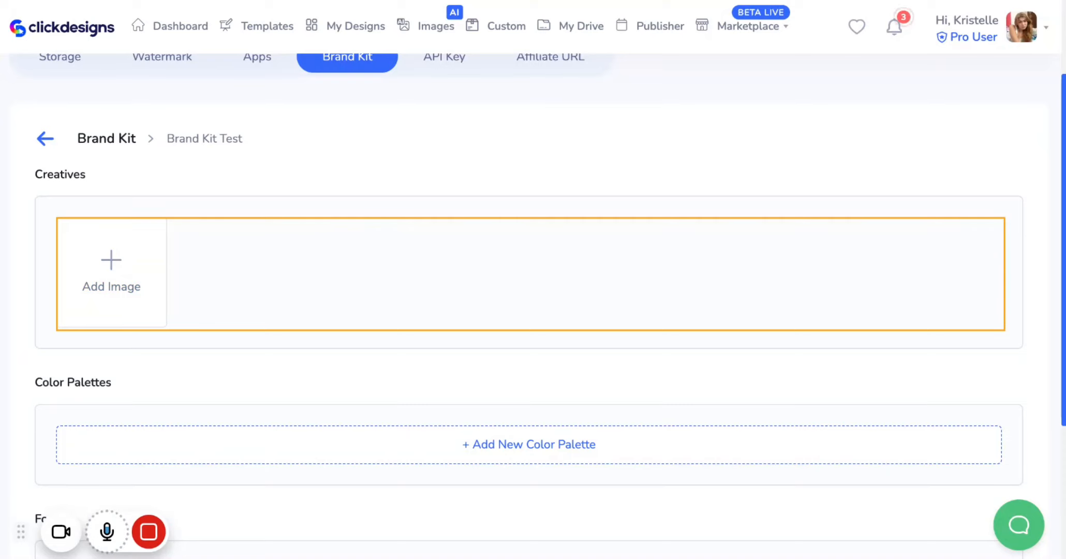
click(116, 279)
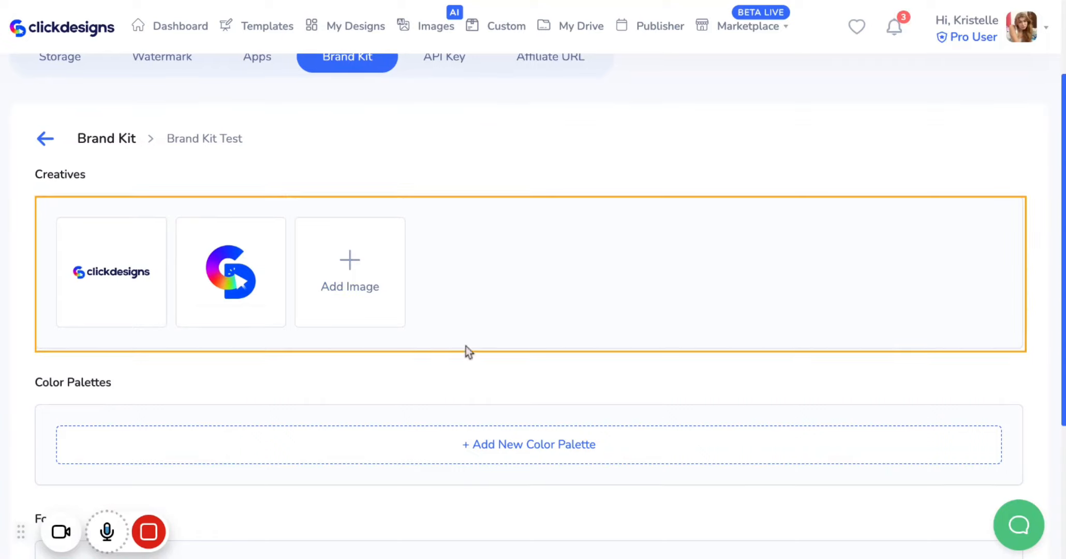
Add a color palette named ClickDesigns and fill it with blue, pinkish red, purple, bright green and pale green
scroll(619, 233, down, 1)
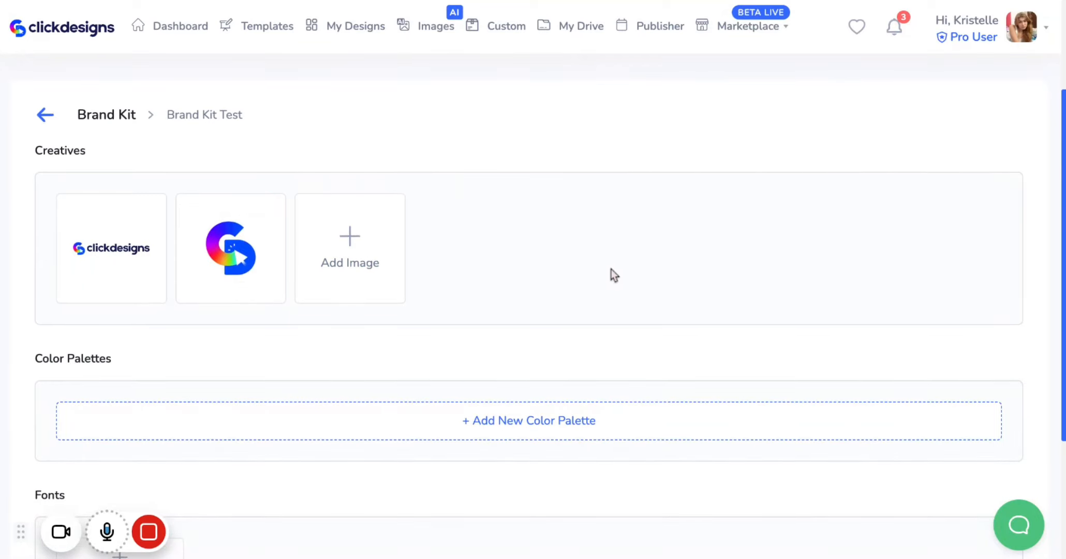
scroll(594, 361, down, 2)
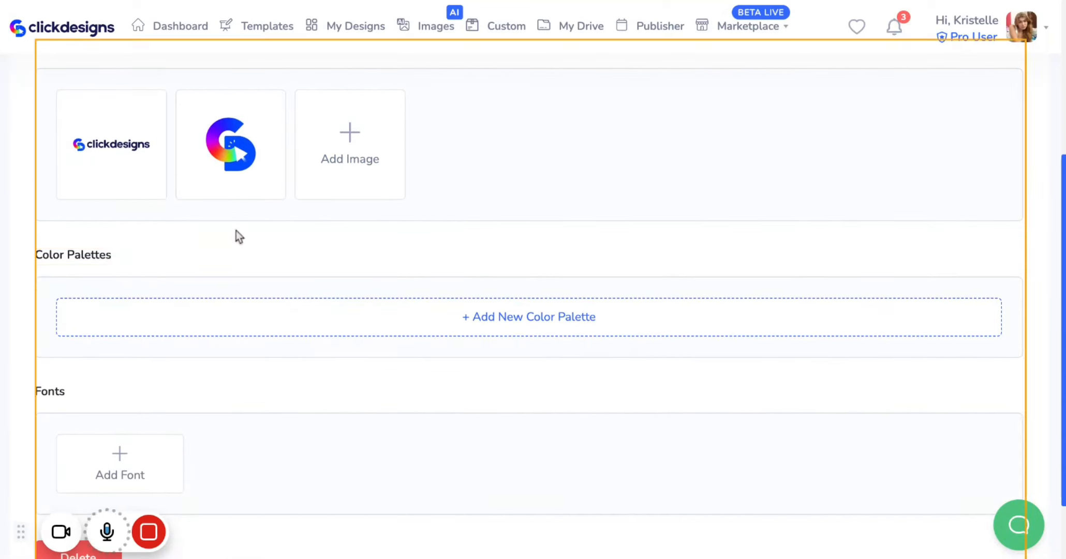
click(467, 336)
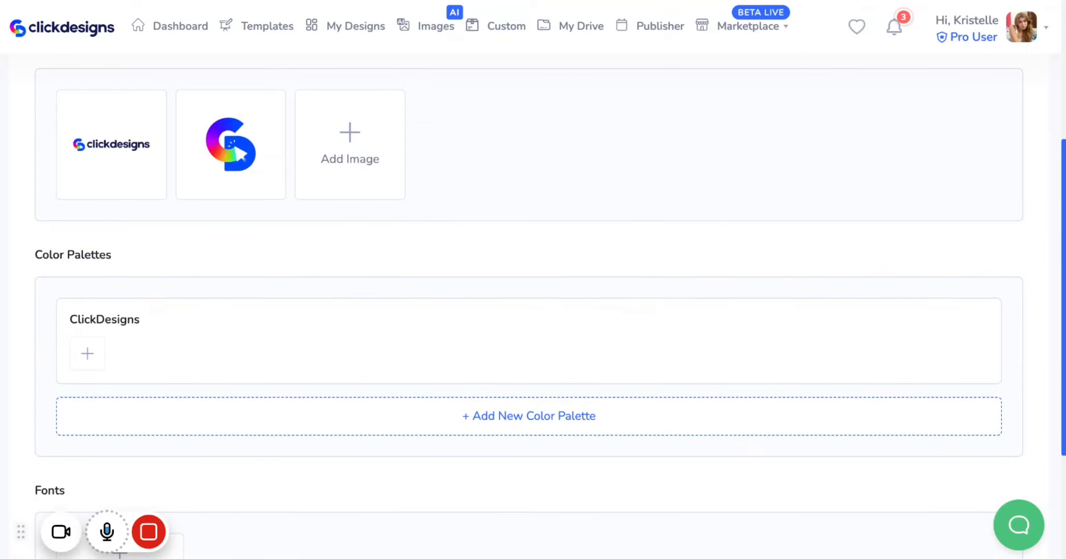
scroll(374, 299, down, 2)
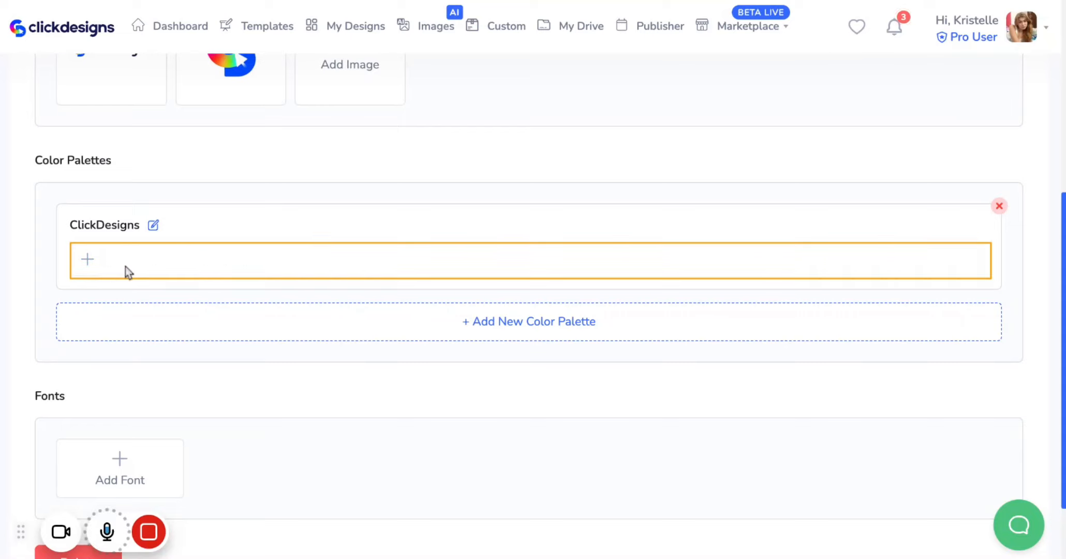
click(102, 268)
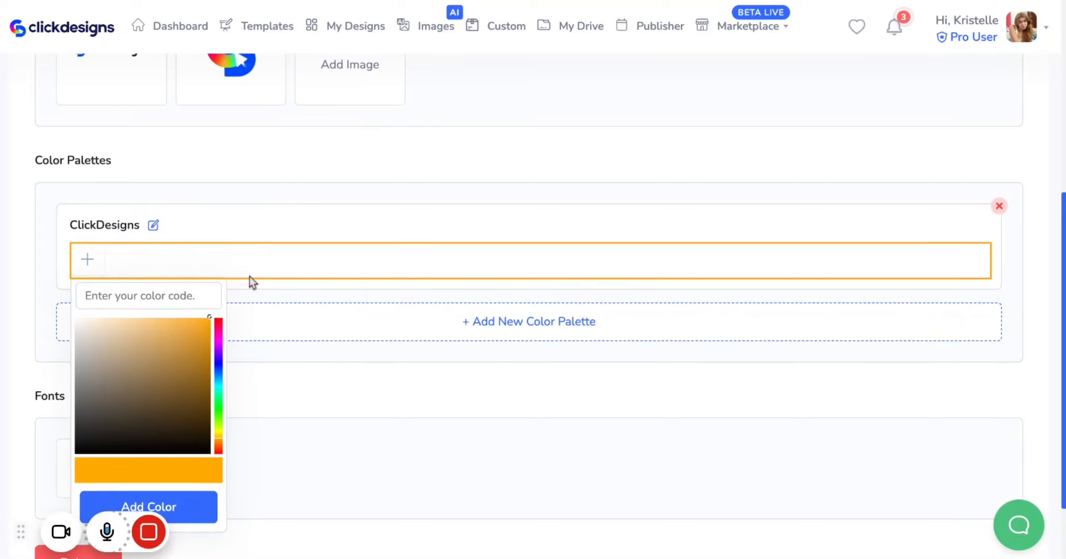
scroll(250, 281, down, 2)
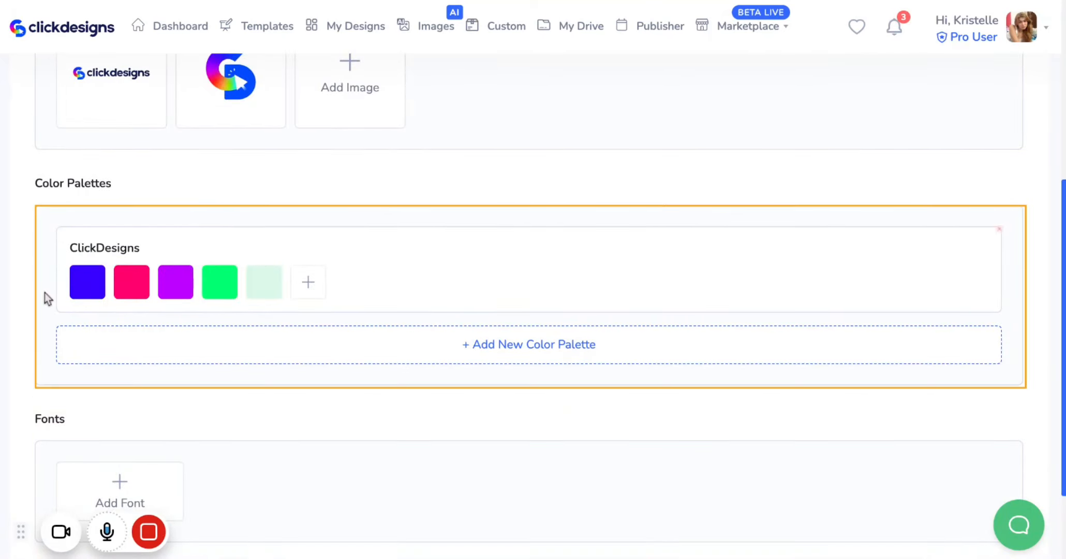
Add the fonts Archivo Black, athetic, Cabin Sketch, duffish and IBM Plex Sans Condensed to the brand kit
scroll(526, 114, up, 1)
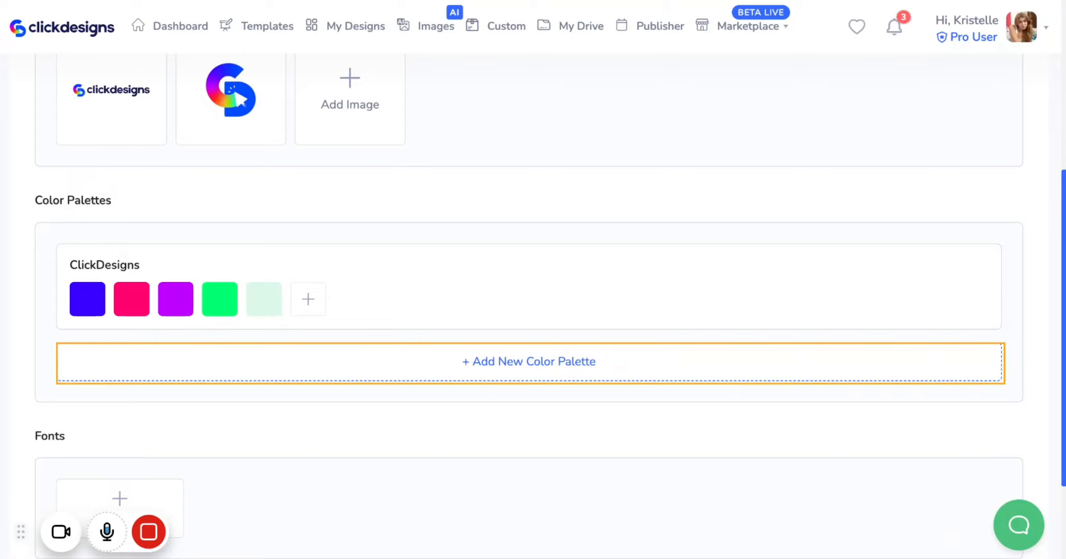
scroll(632, 200, up, 3)
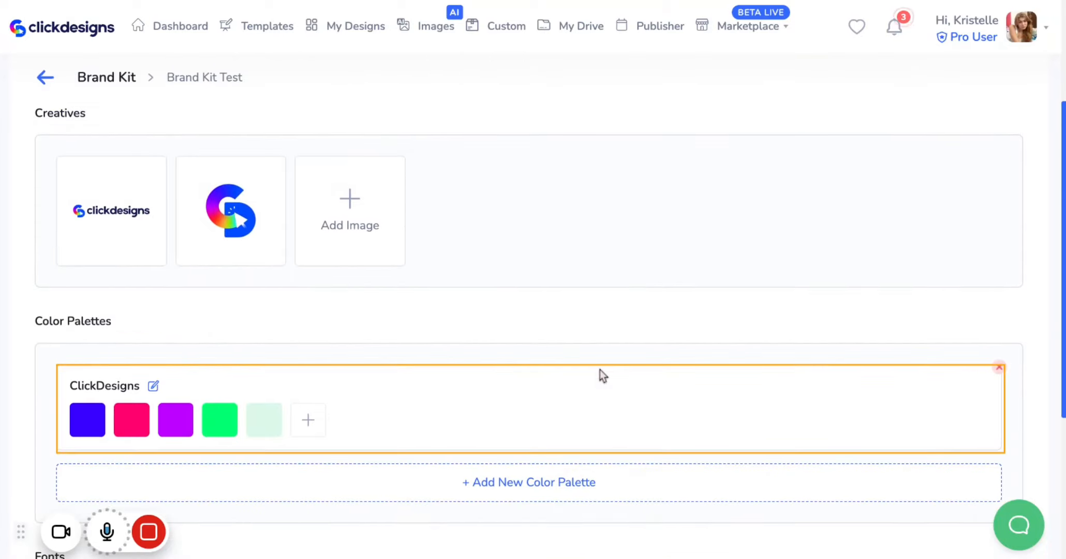
scroll(600, 370, down, 3)
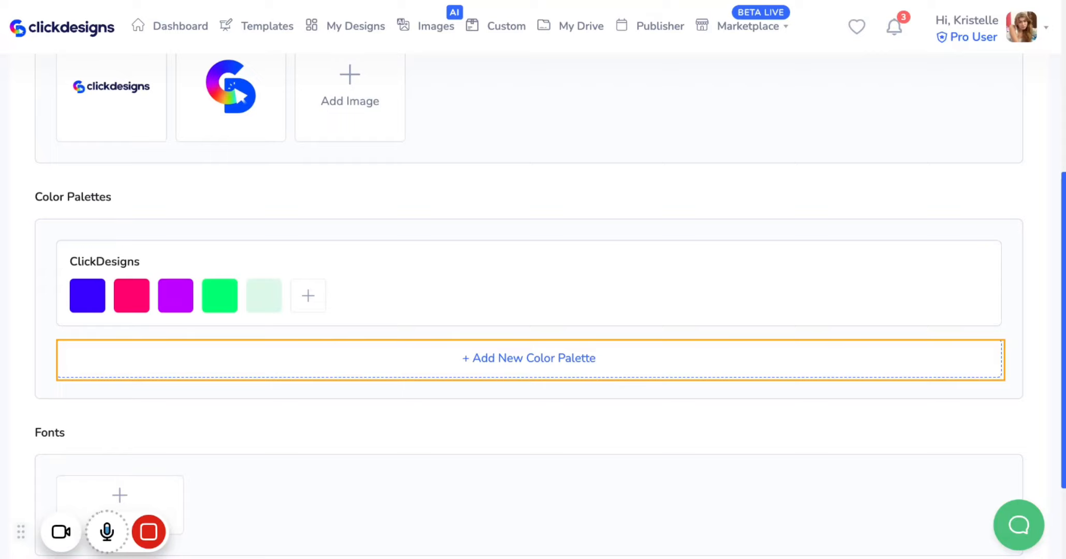
scroll(736, 282, down, 3)
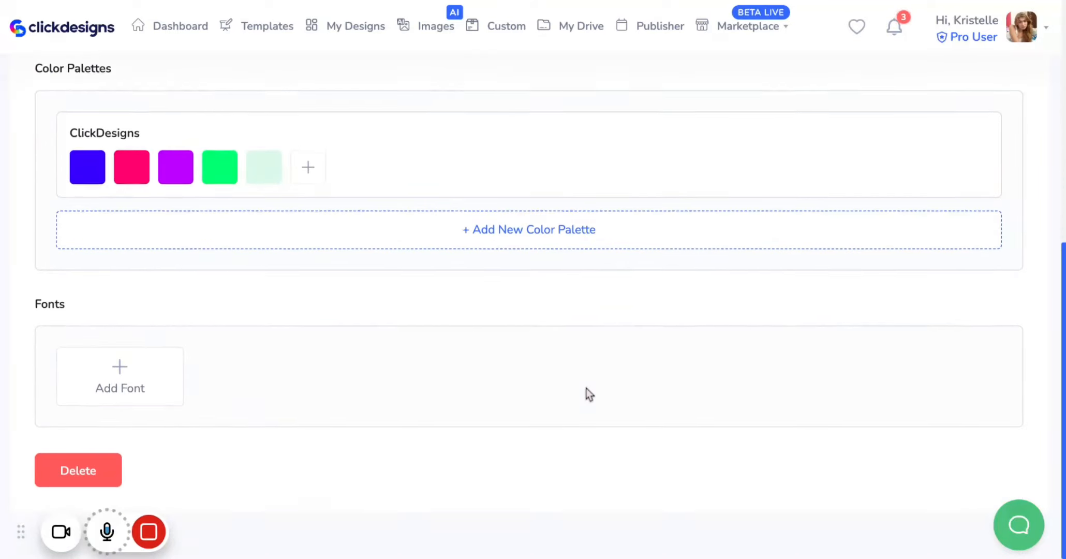
click(156, 370)
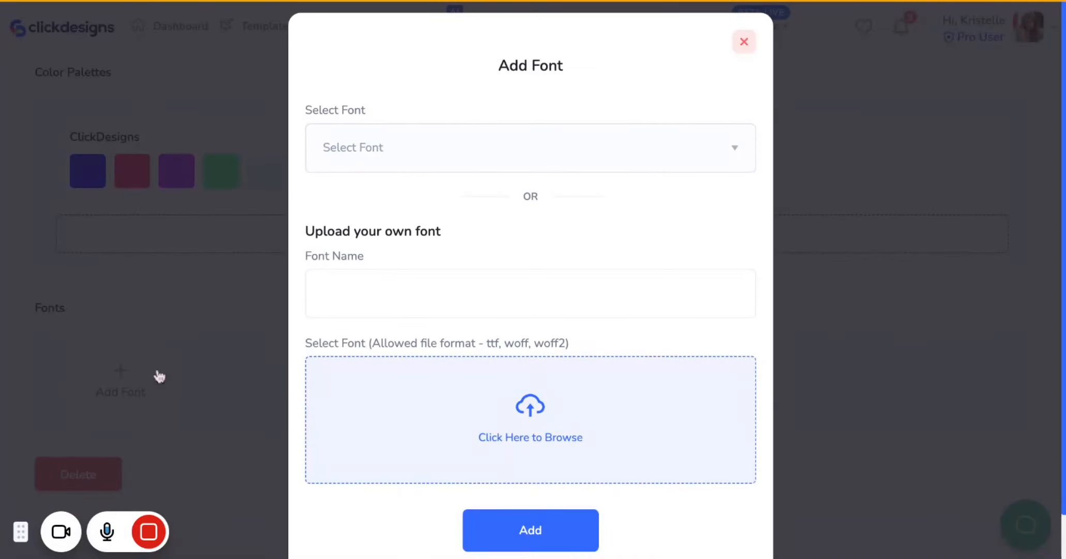
click(590, 166)
scroll(517, 333, down, 10)
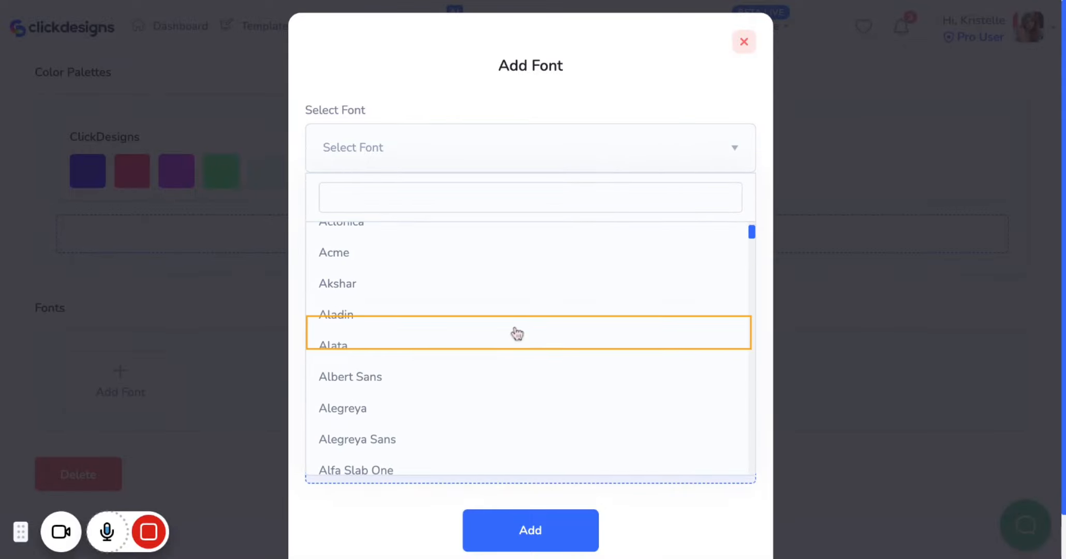
scroll(517, 334, down, 15)
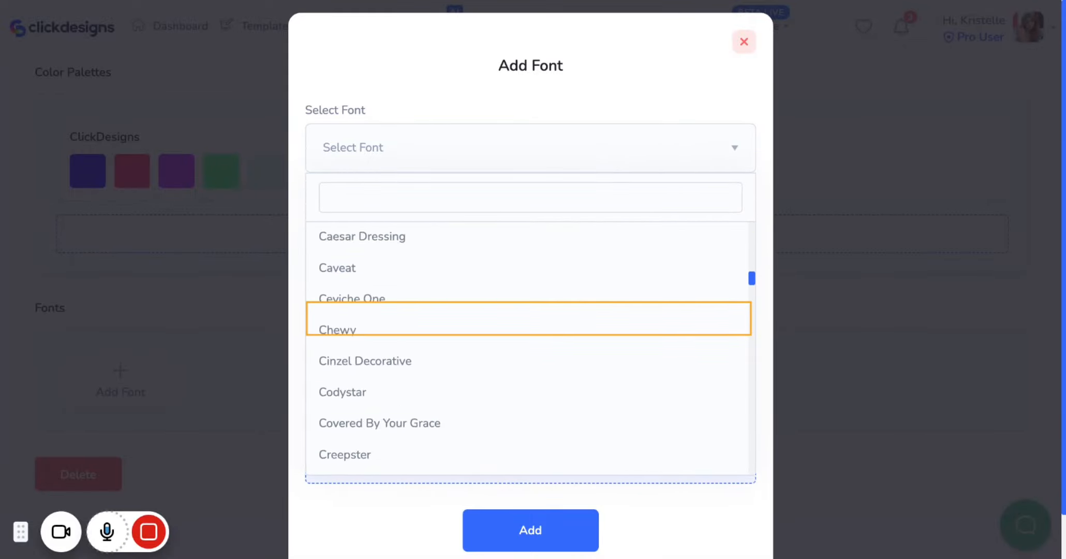
click(634, 112)
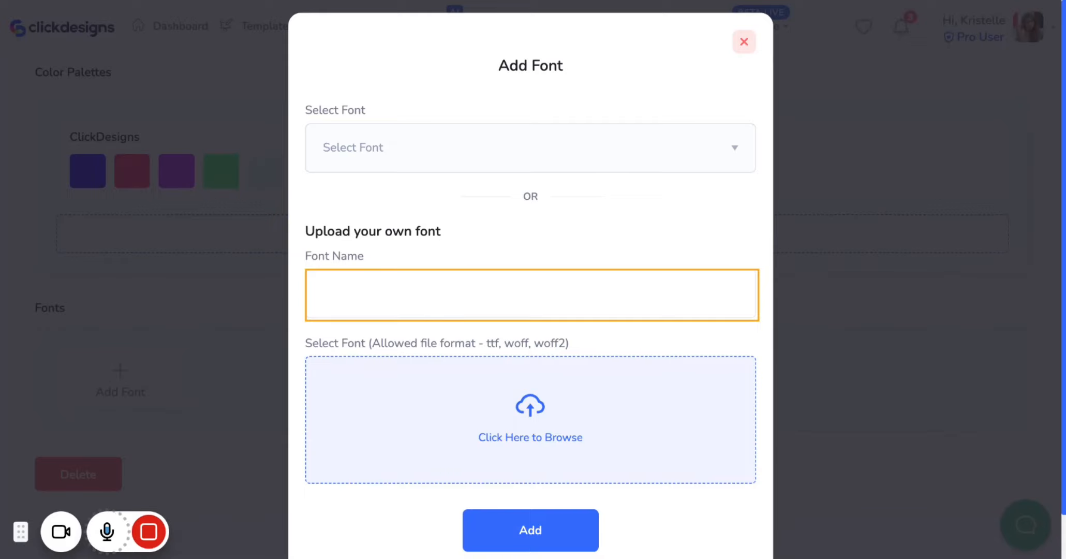
click(583, 144)
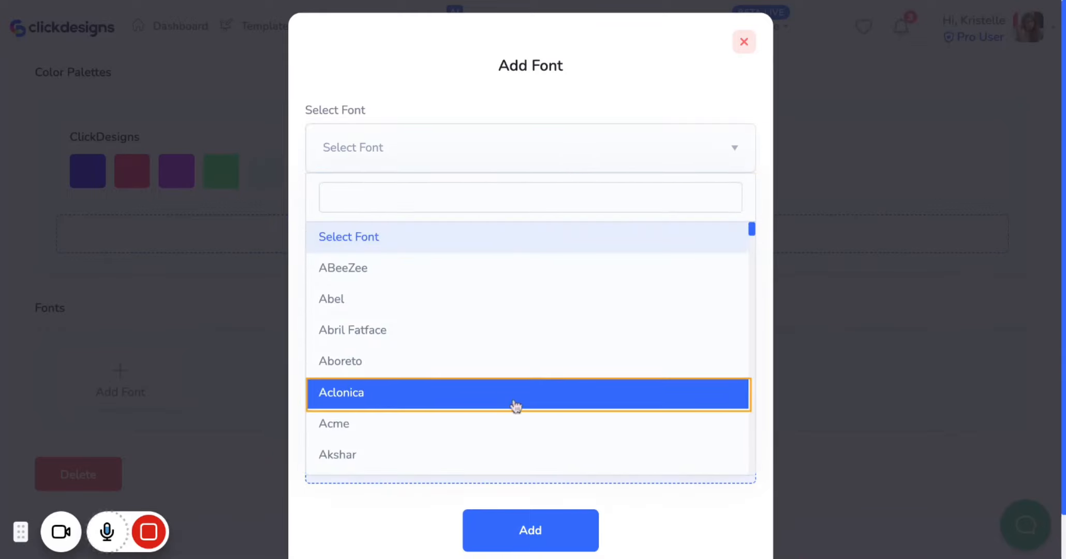
scroll(516, 406, down, 7)
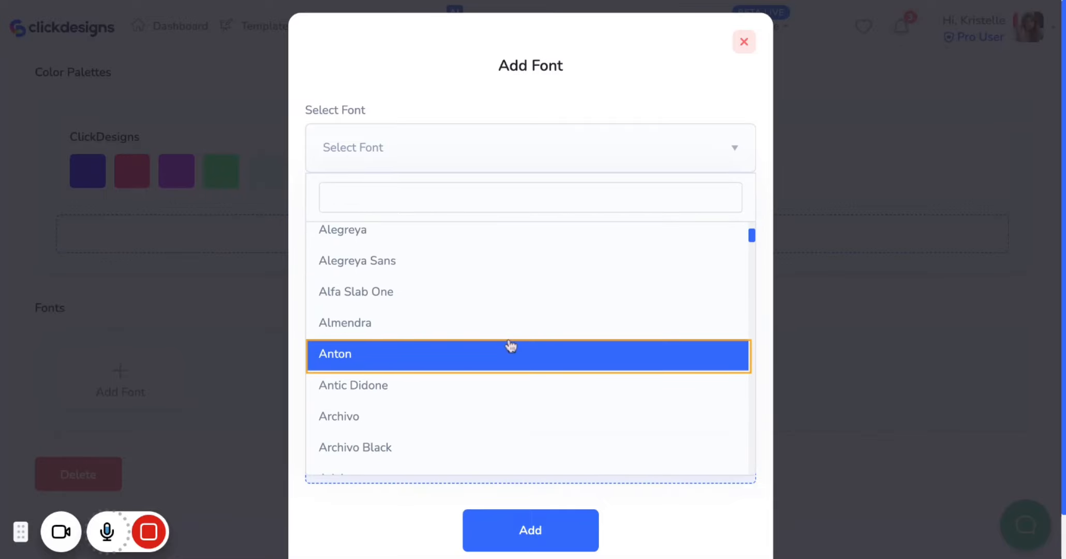
scroll(513, 346, down, 2)
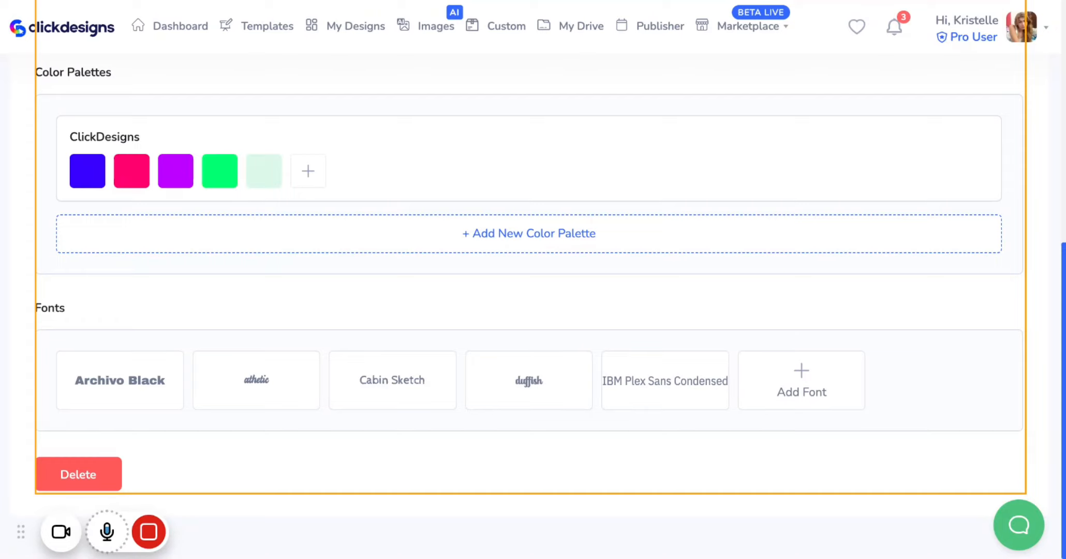
Review the font-adding options and the kit's creatives, color palette and fonts, and return to the brand kit list
click(858, 404)
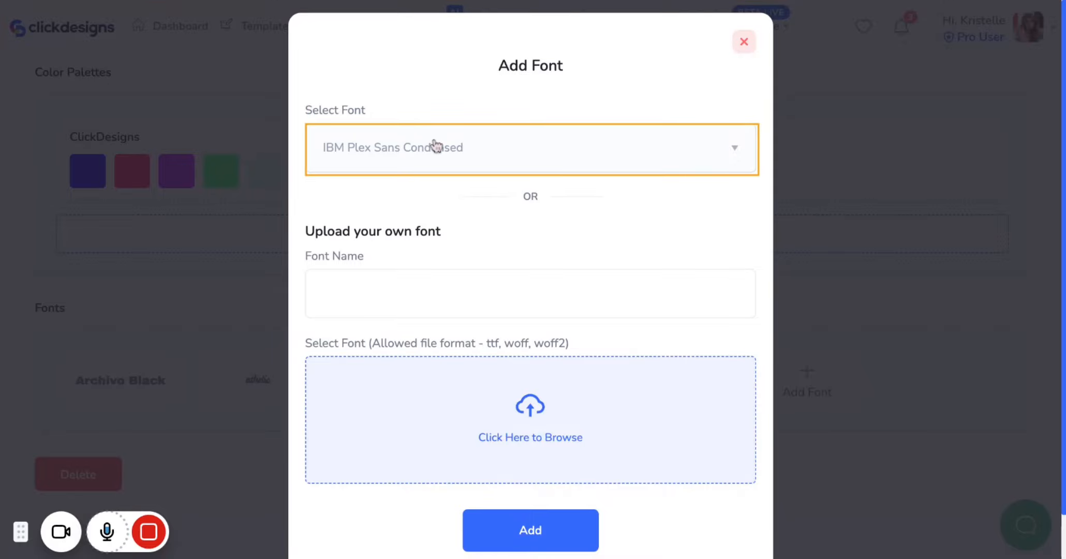
click(902, 163)
scroll(845, 248, up, 8)
scroll(844, 249, down, 3)
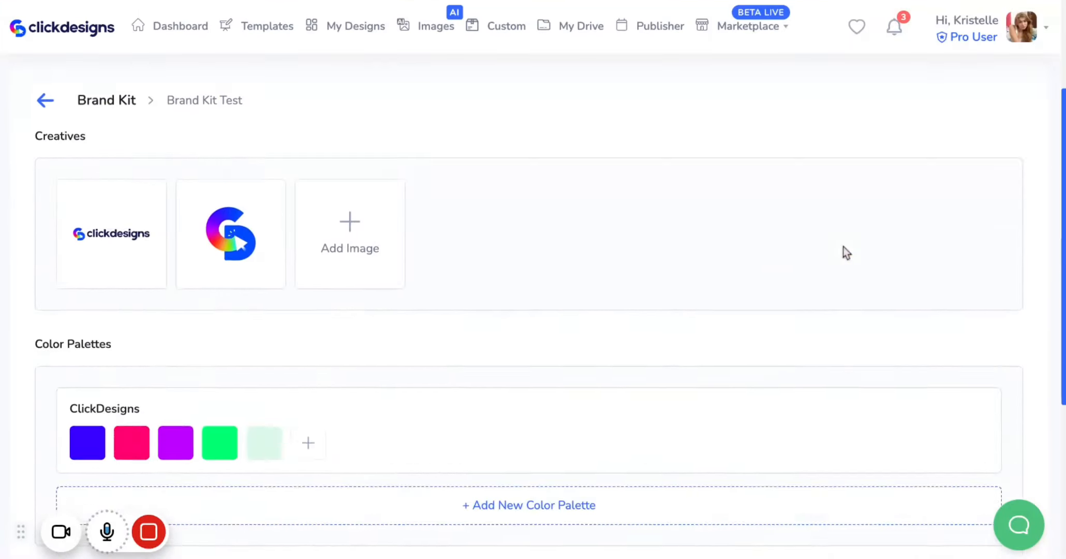
scroll(844, 246, down, 5)
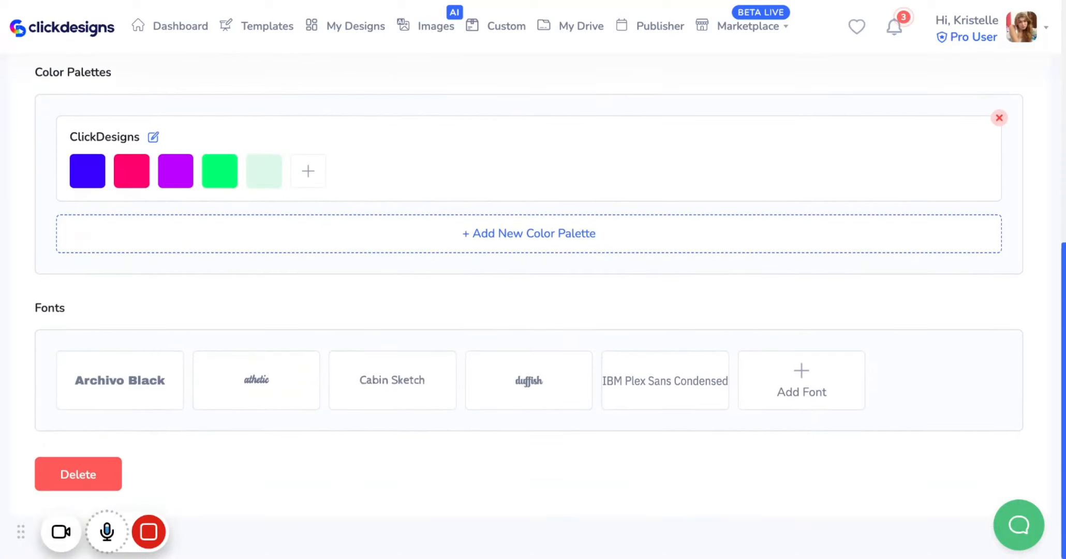
scroll(766, 385, up, 2)
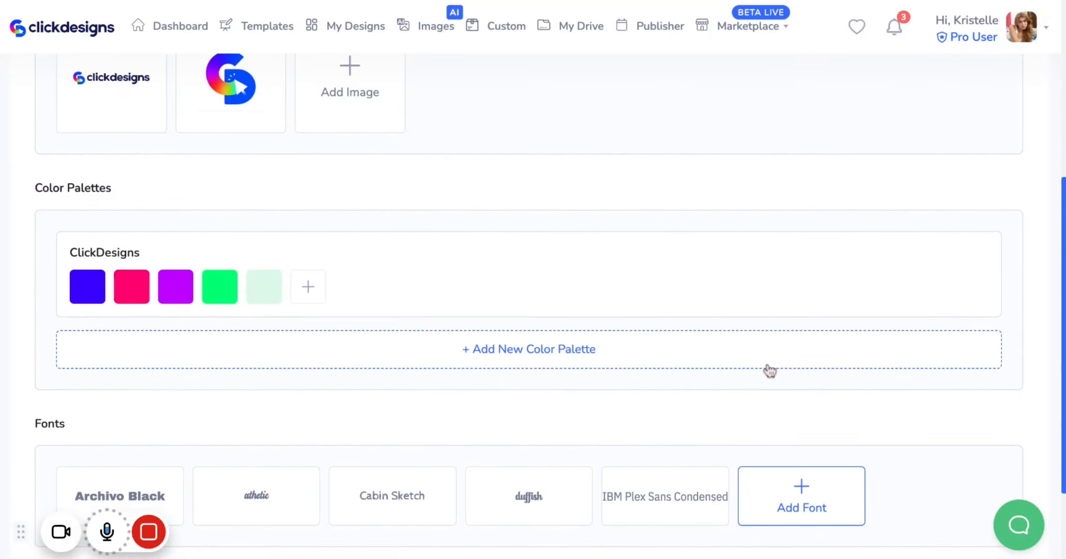
scroll(770, 371, up, 5)
scroll(770, 370, down, 3)
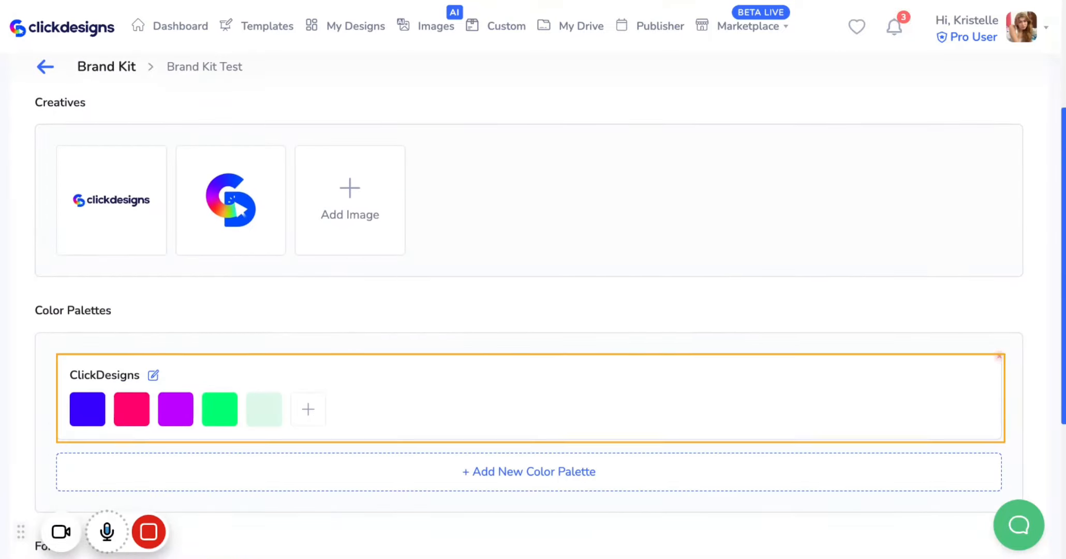
scroll(770, 371, down, 4)
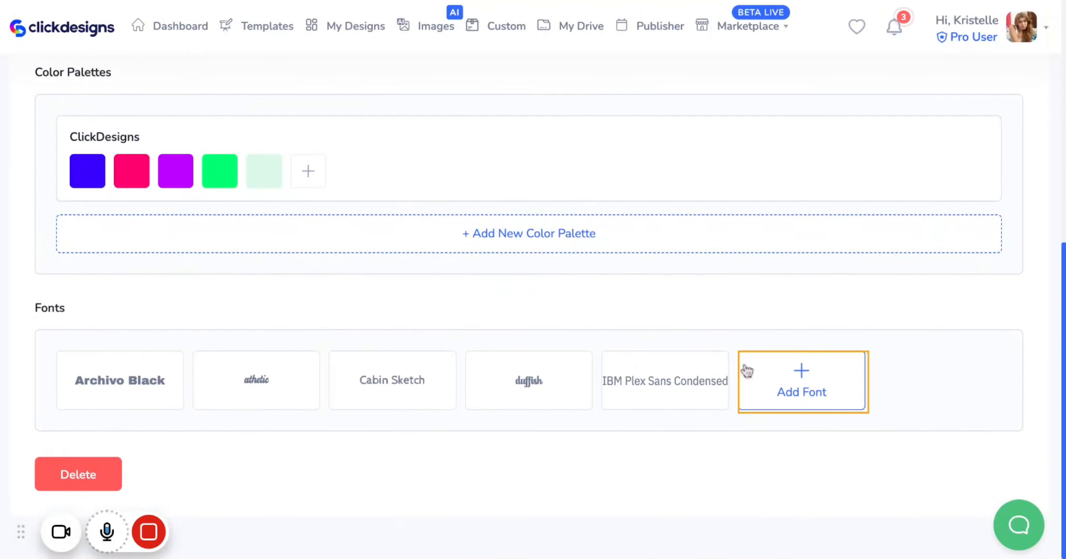
scroll(523, 280, up, 6)
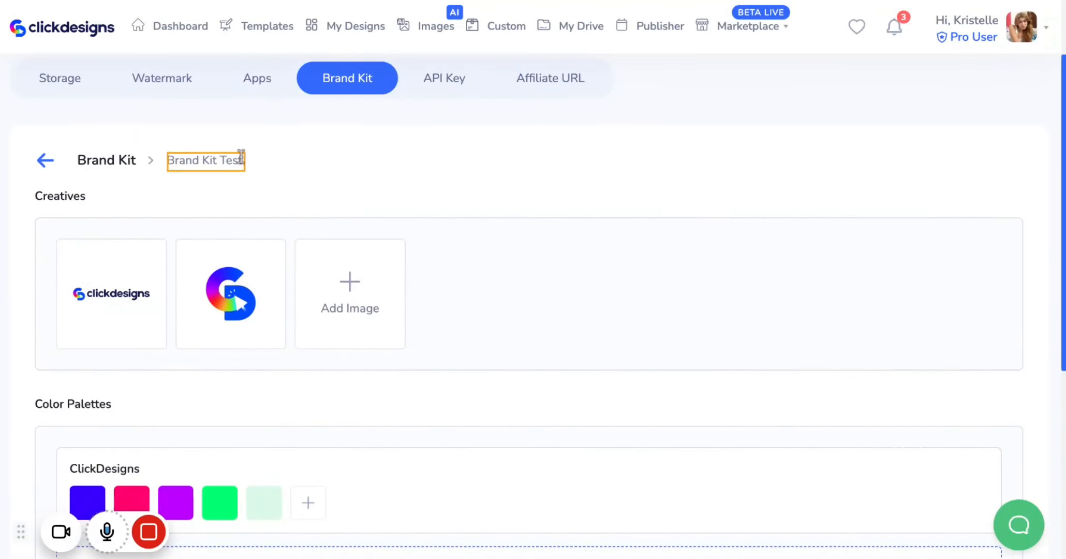
click(46, 162)
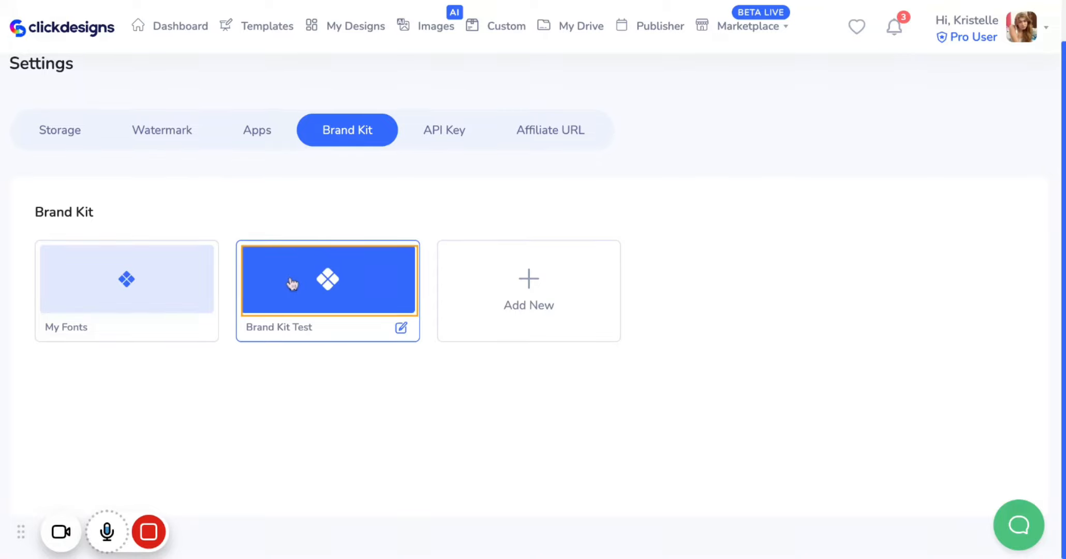
Review the creatives, color palette and fonts in Brand Kit Test, and return to the brand kit list
click(324, 301)
scroll(397, 321, down, 3)
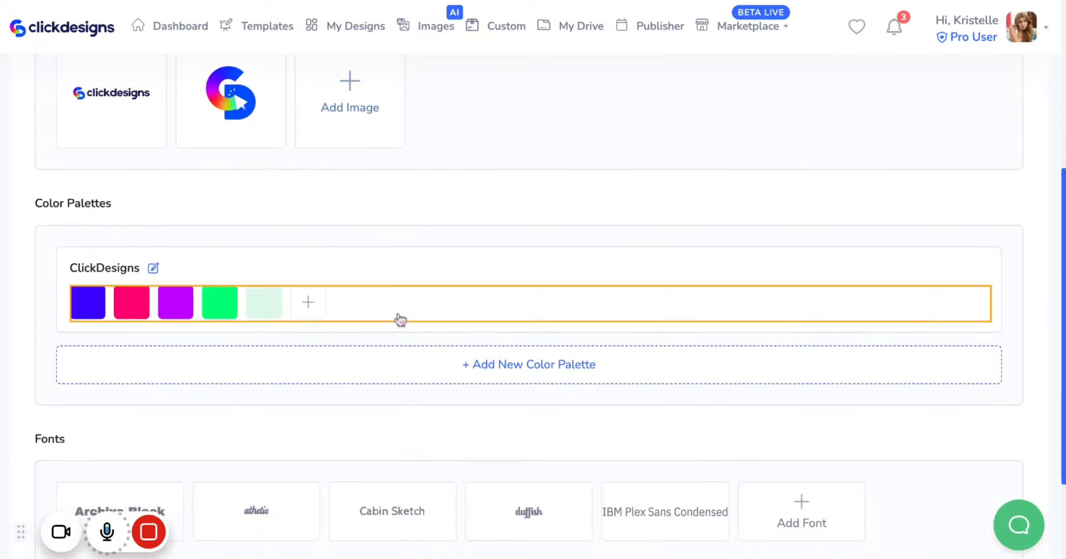
scroll(399, 318, down, 3)
scroll(523, 204, up, 2)
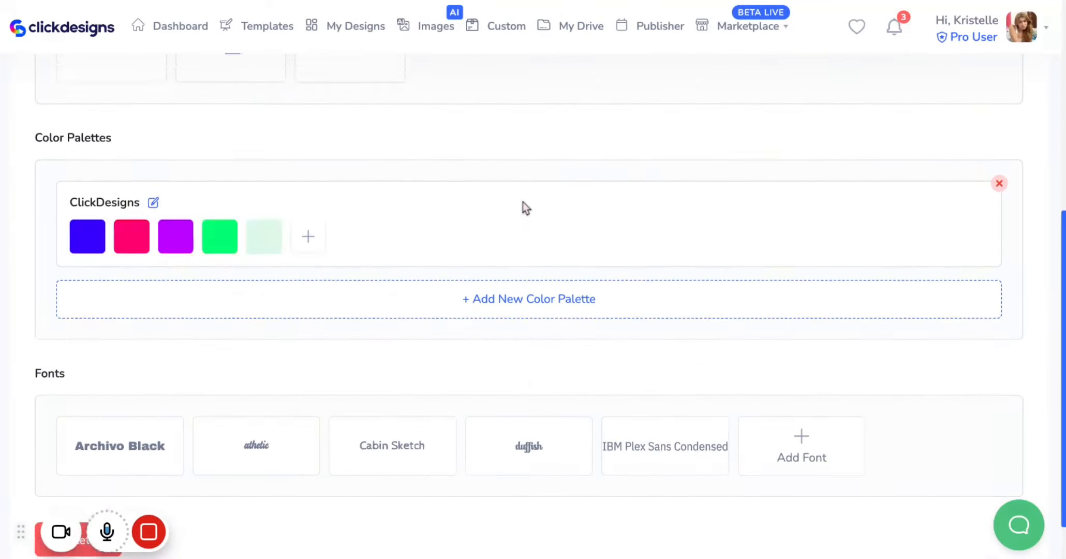
scroll(523, 207, up, 7)
click(44, 259)
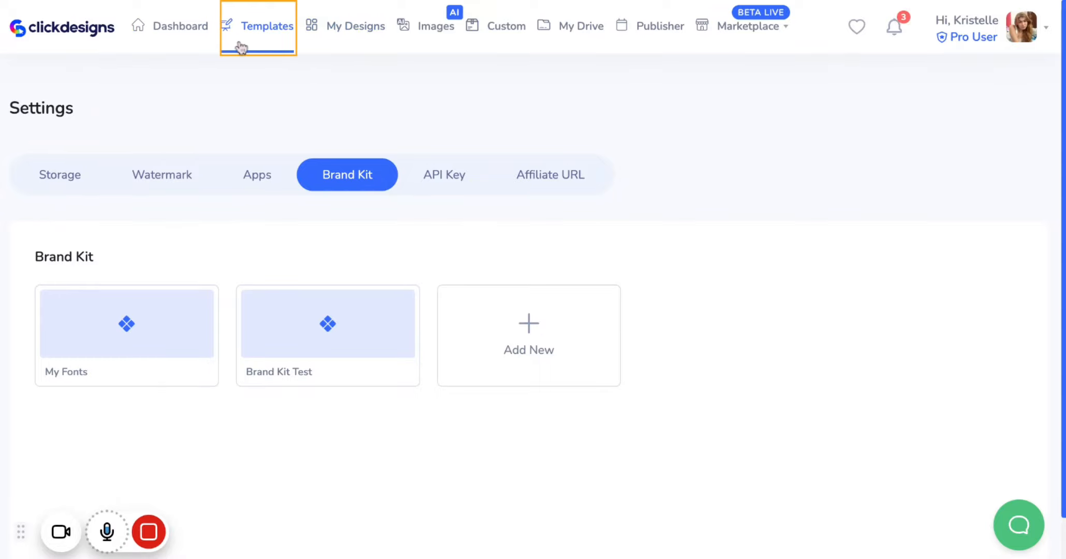
Open the saved boxshot sample design and open the box's front face artwork for editing
click(340, 36)
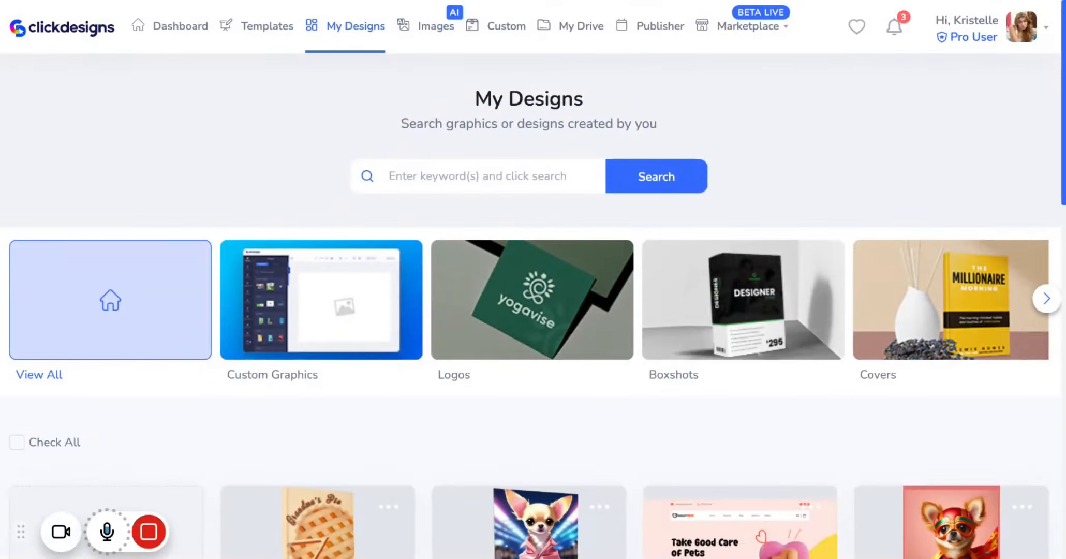
scroll(354, 398, down, 7)
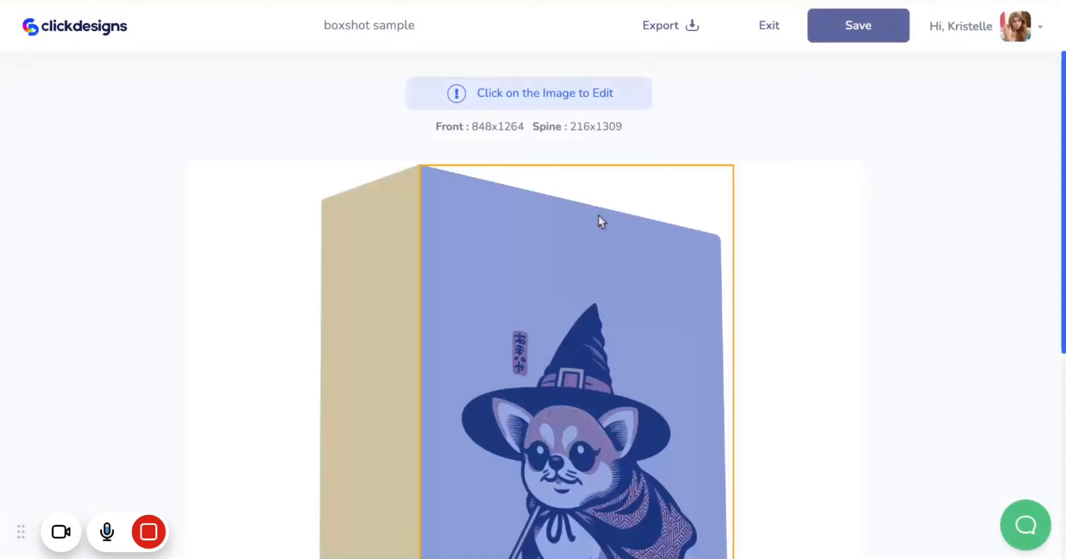
scroll(600, 222, down, 2)
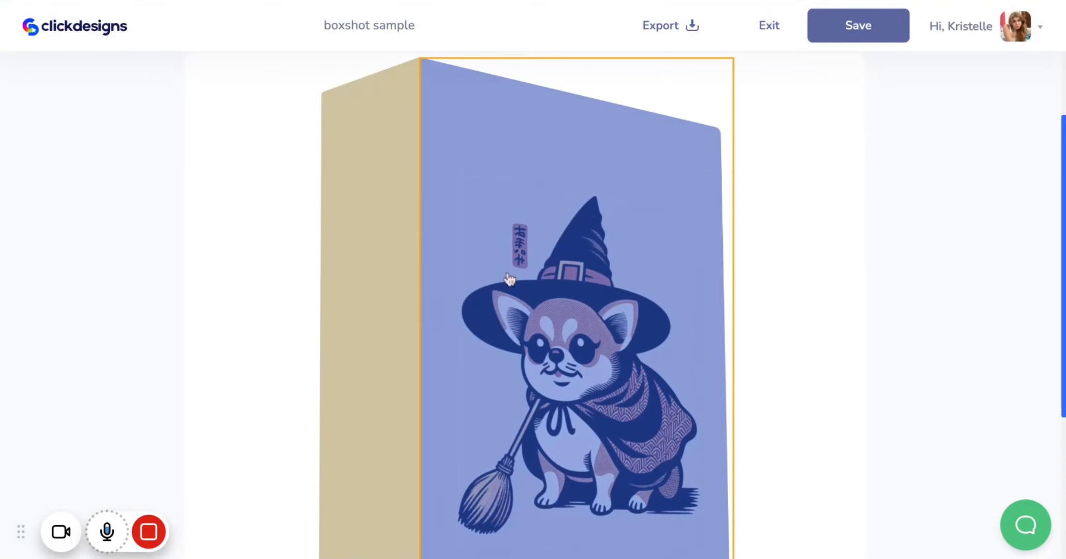
click(510, 280)
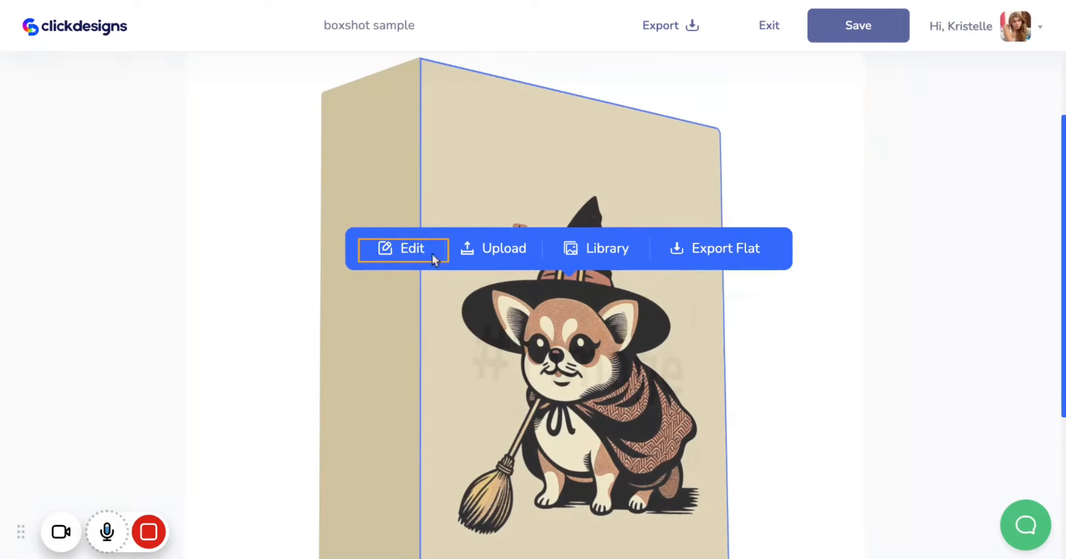
click(432, 254)
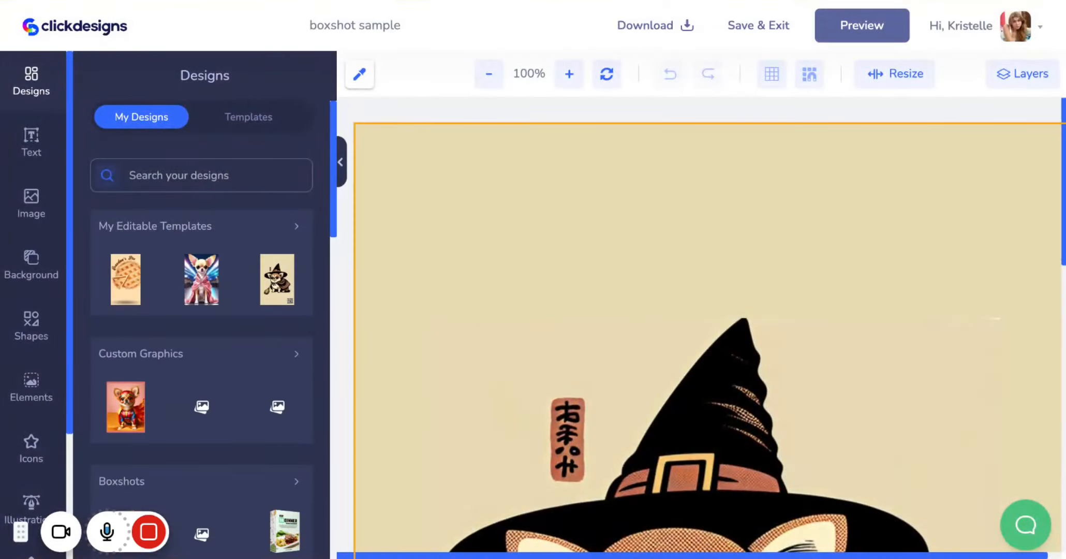
click(488, 74)
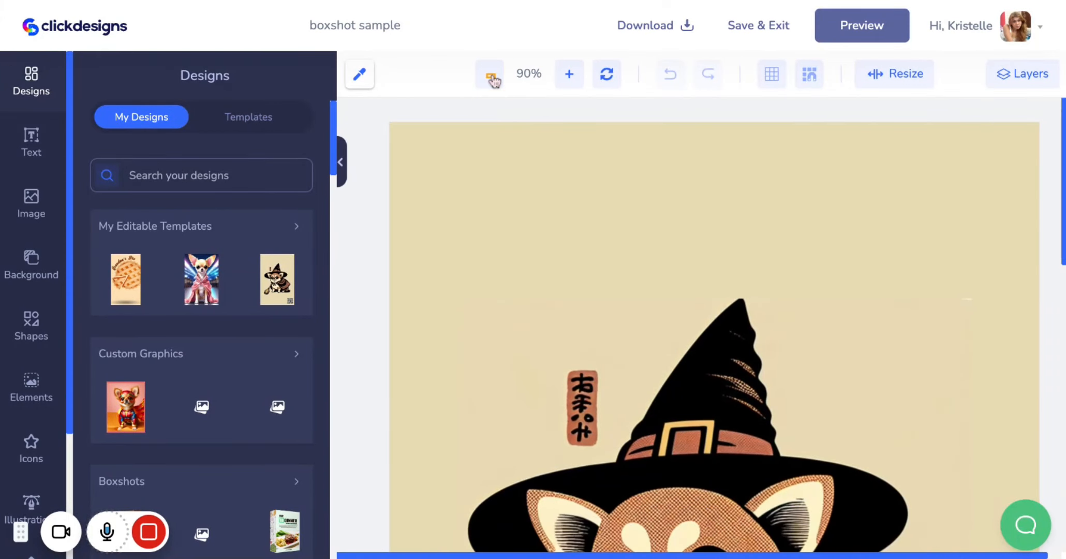
click(489, 73)
click(489, 73)
scroll(504, 219, down, 3)
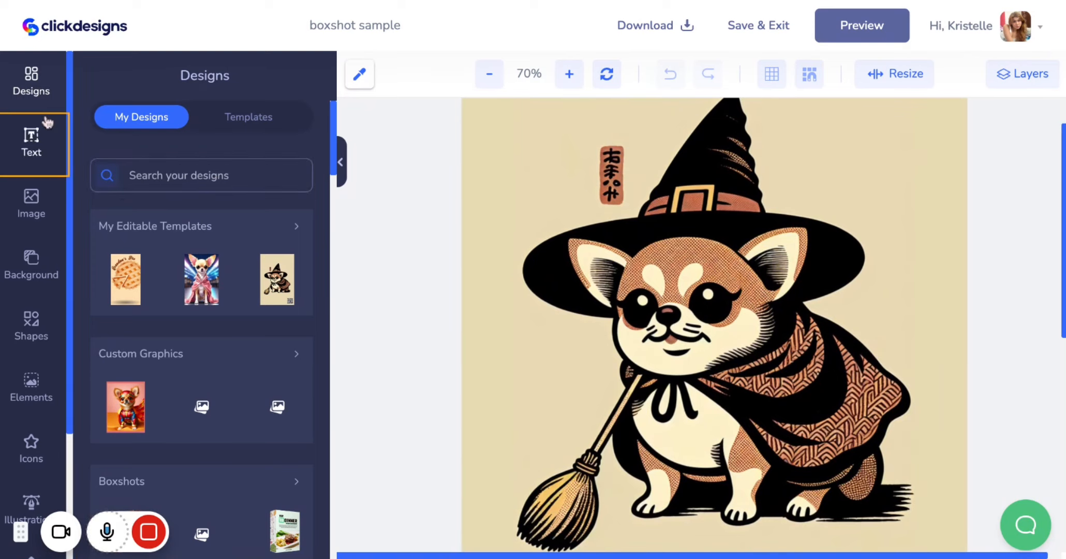
Look through the Brand Kit's creatives, colors and fonts inside the design editor
scroll(29, 249, down, 3)
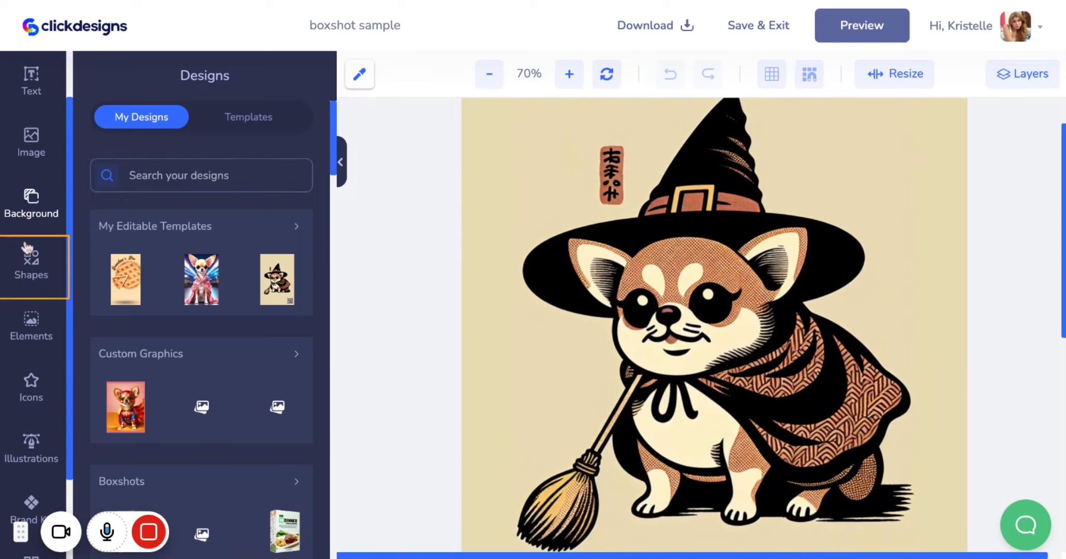
scroll(29, 248, down, 1)
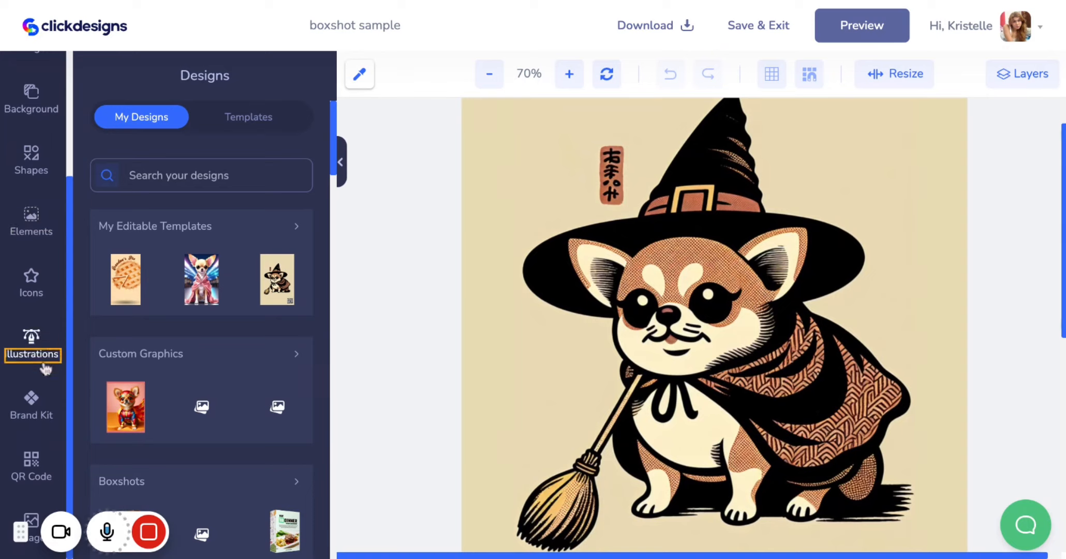
click(59, 395)
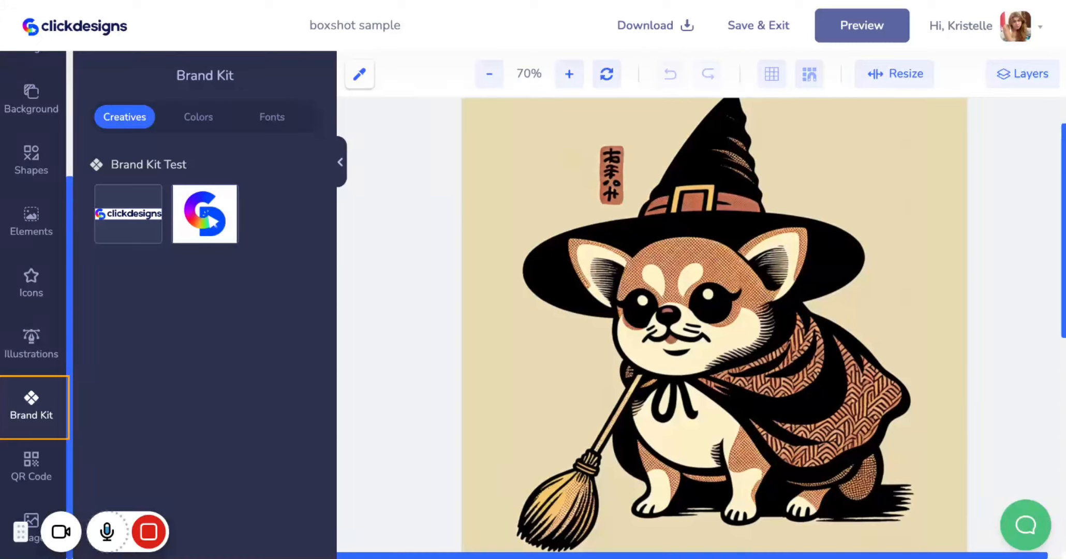
mouse_move(243, 203)
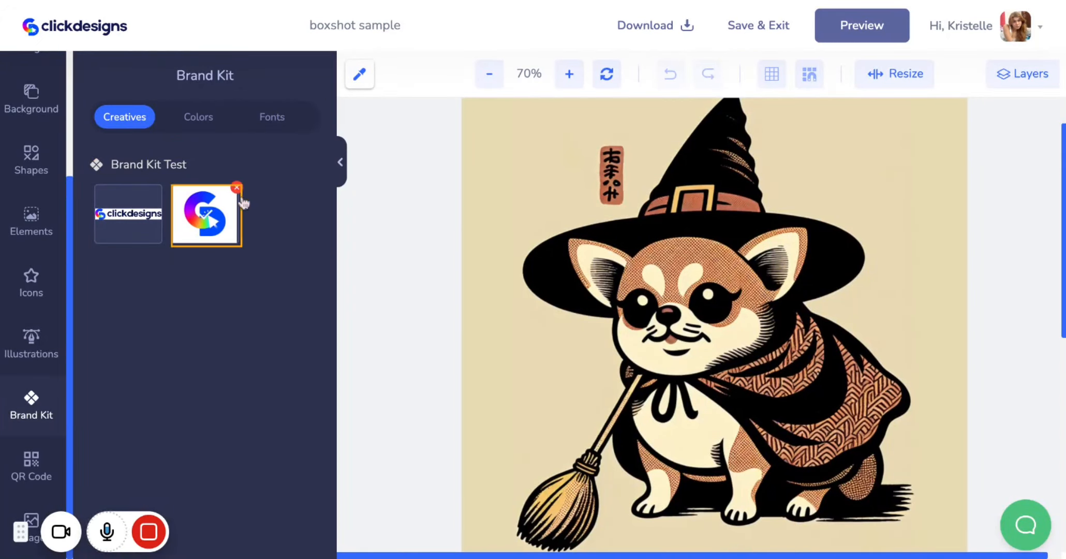
click(209, 122)
click(283, 127)
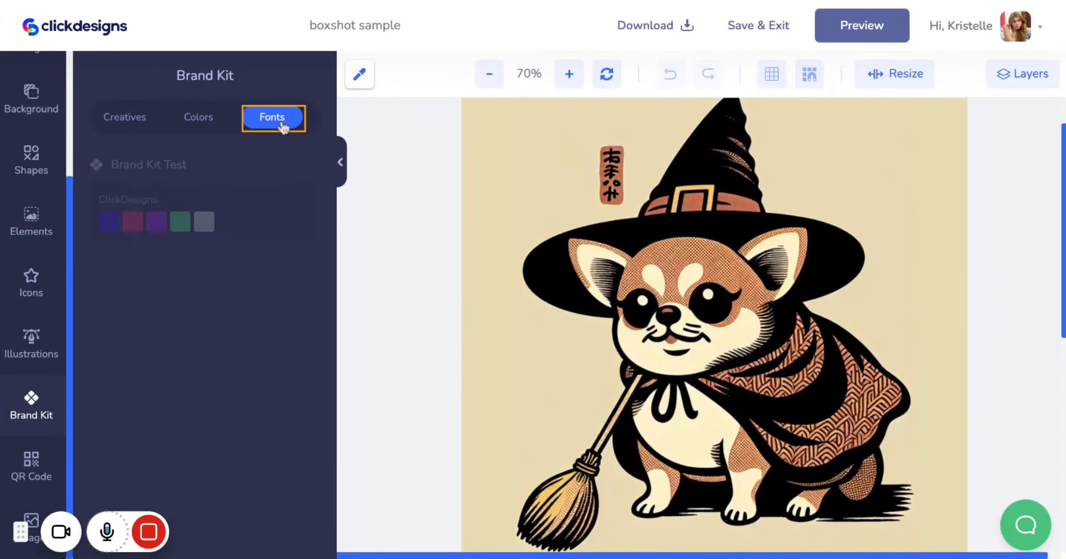
click(140, 122)
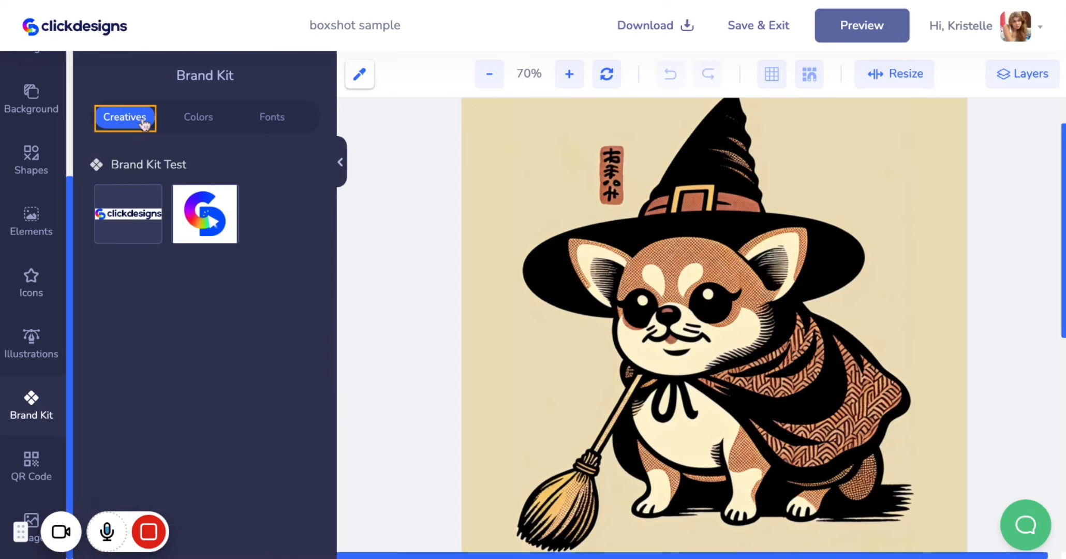
mouse_move(209, 217)
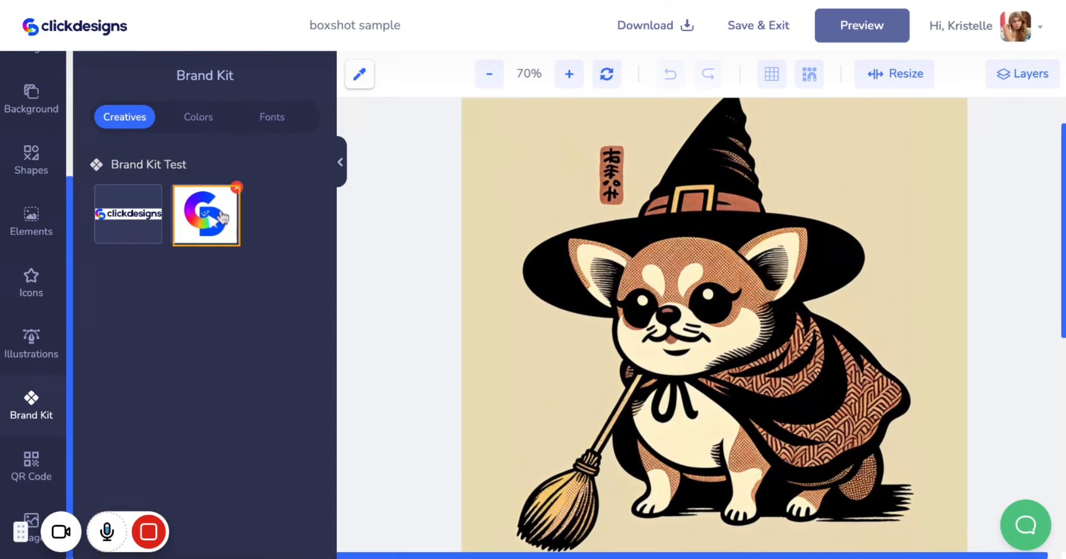
click(187, 128)
click(254, 124)
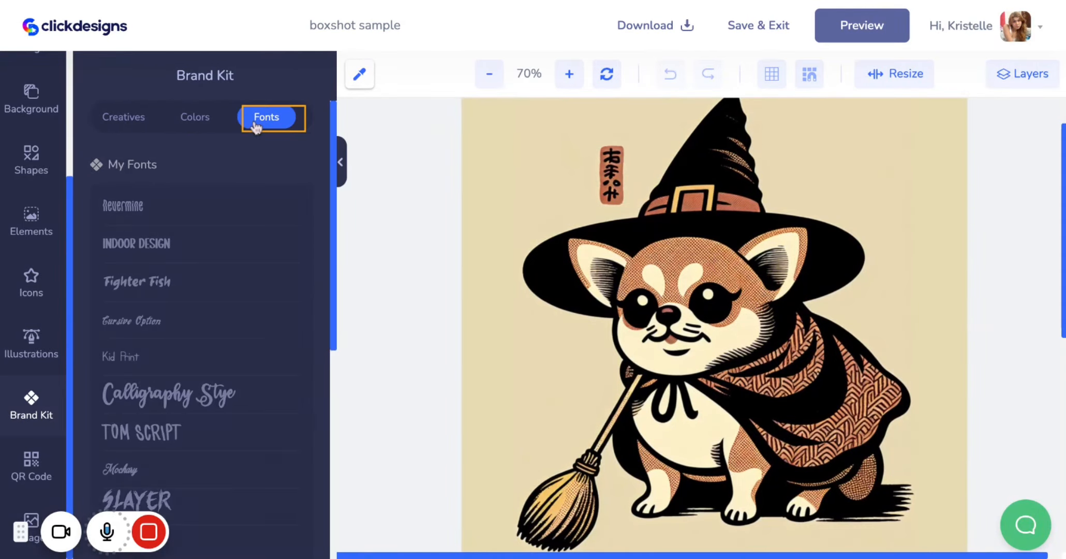
click(138, 122)
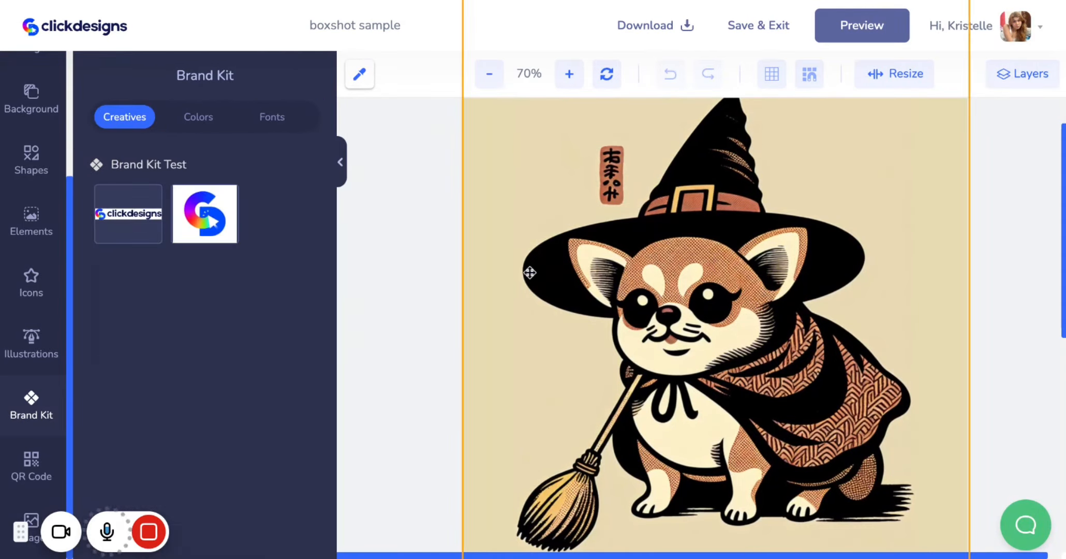
Add the multicolored logo icon from the brand kit, shrink it to about QR code size, and place it in the cover's lower-left corner
scroll(494, 249, down, 3)
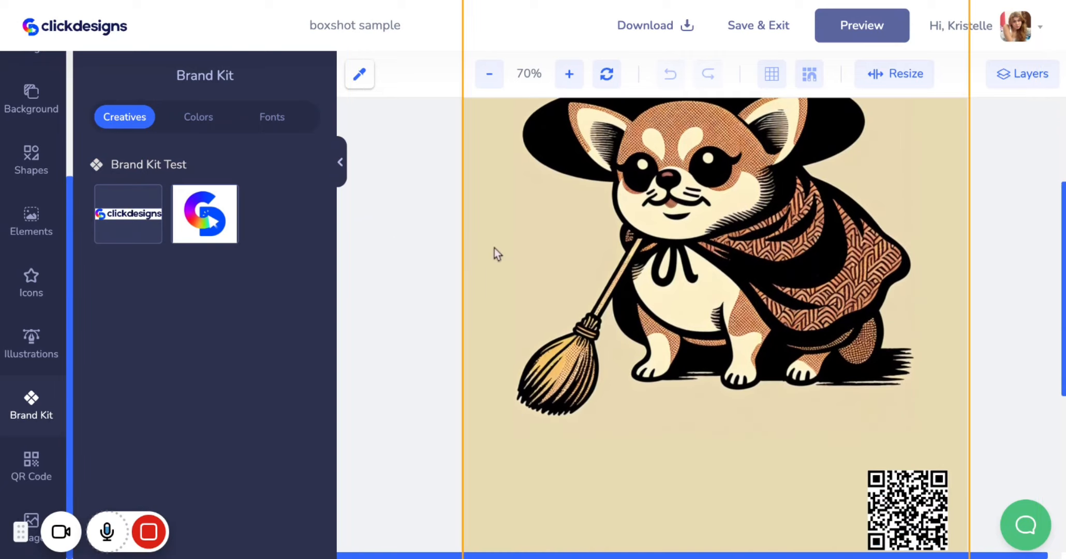
scroll(494, 248, down, 1)
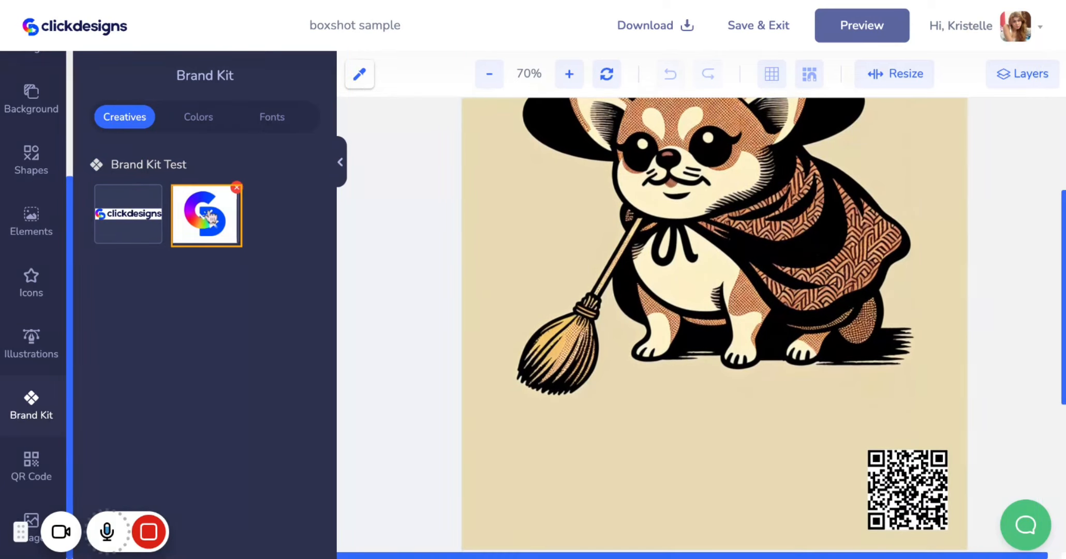
click(209, 218)
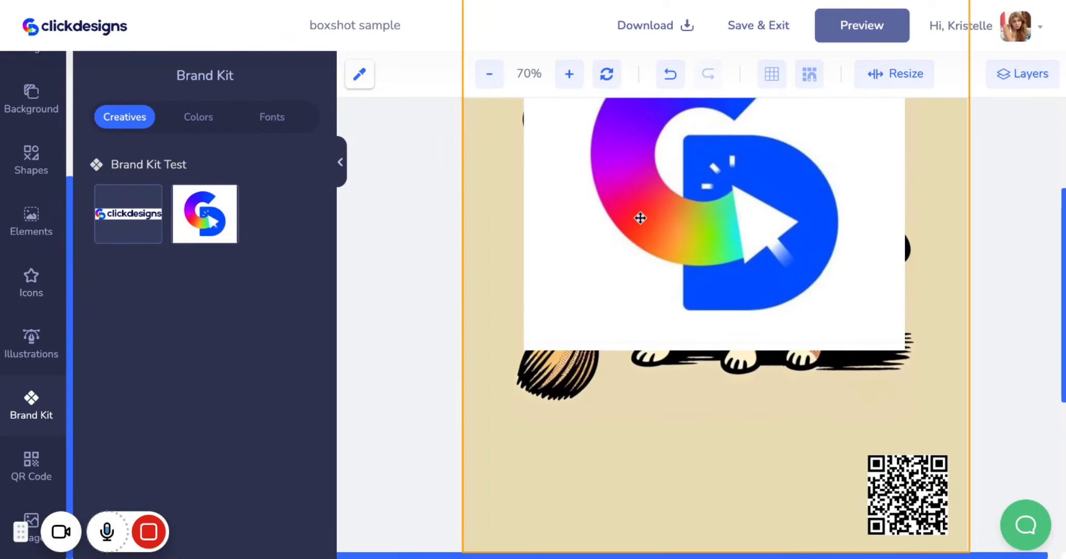
click(702, 241)
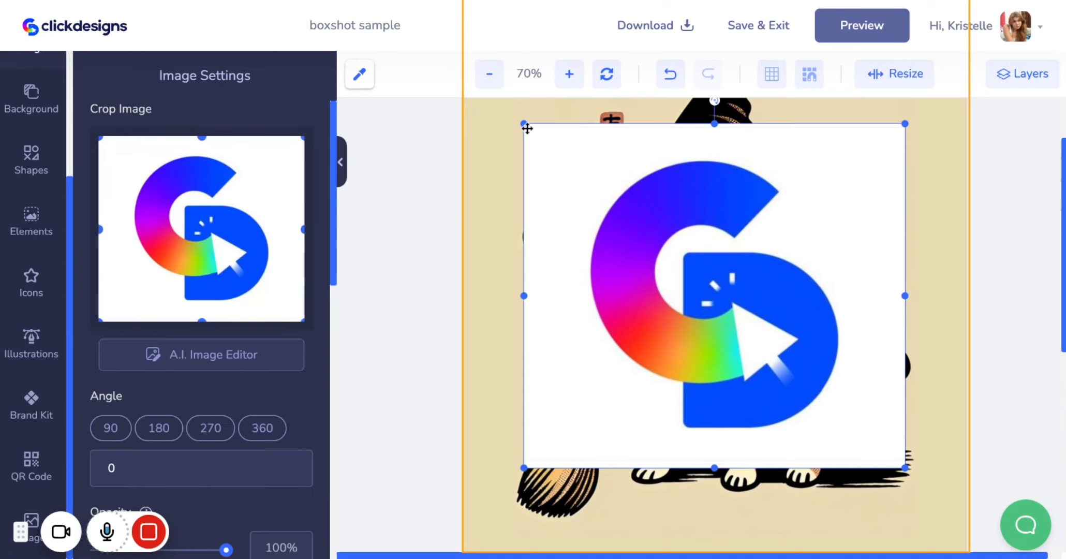
drag(523, 123, 832, 399)
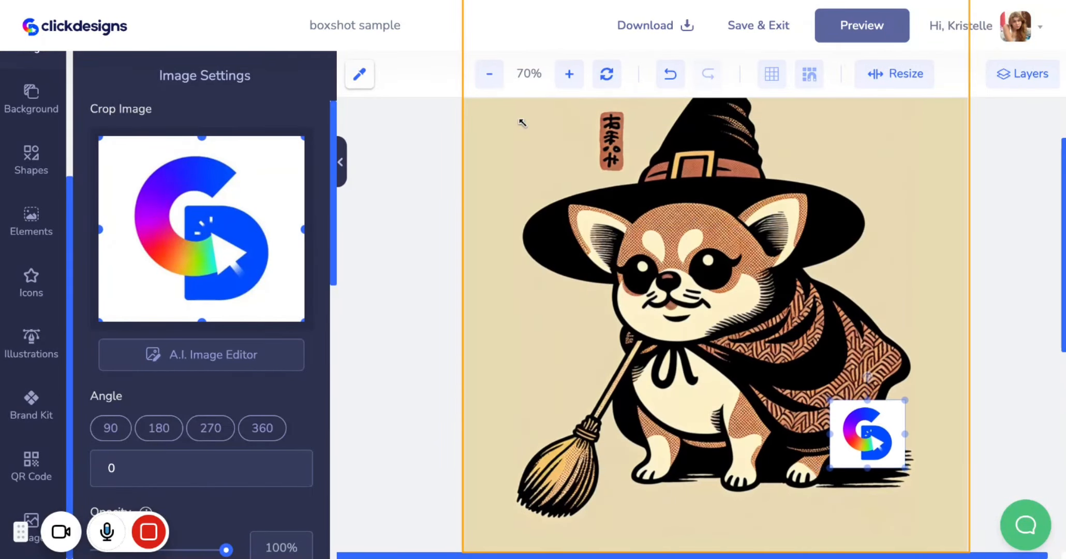
scroll(861, 368, down, 2)
scroll(861, 369, down, 1)
drag(863, 315, 522, 514)
scroll(521, 514, down, 2)
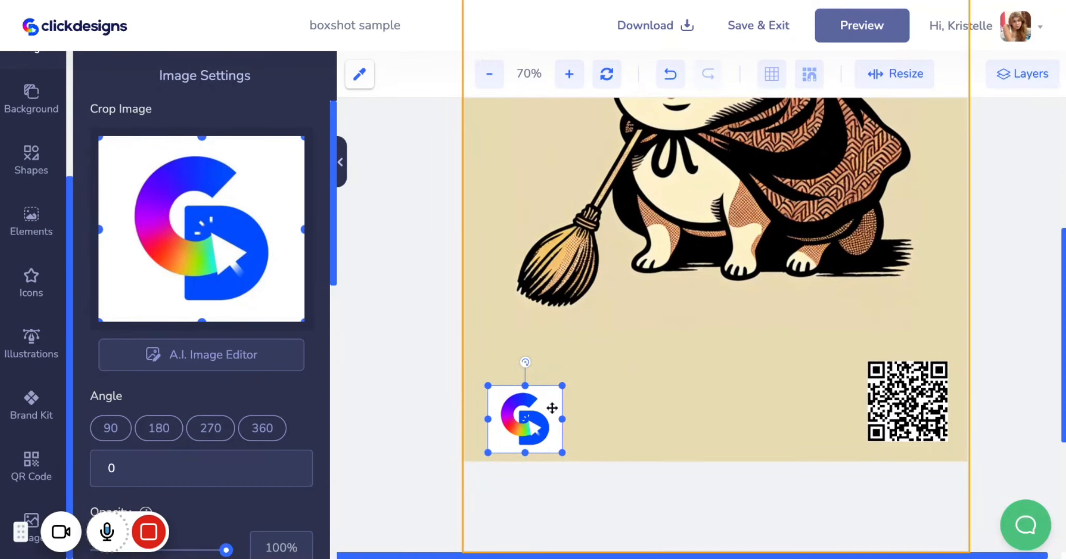
drag(552, 408, 544, 399)
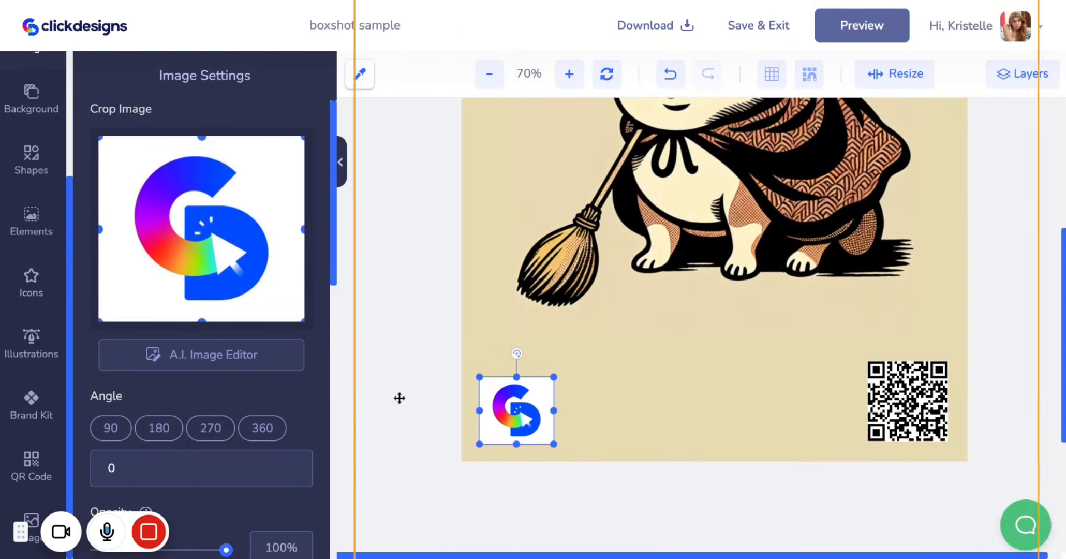
Show the brand kit's ClickDesigns color palette and examine the cover artwork for where to use its colors
click(19, 411)
click(202, 115)
scroll(548, 221, up, 2)
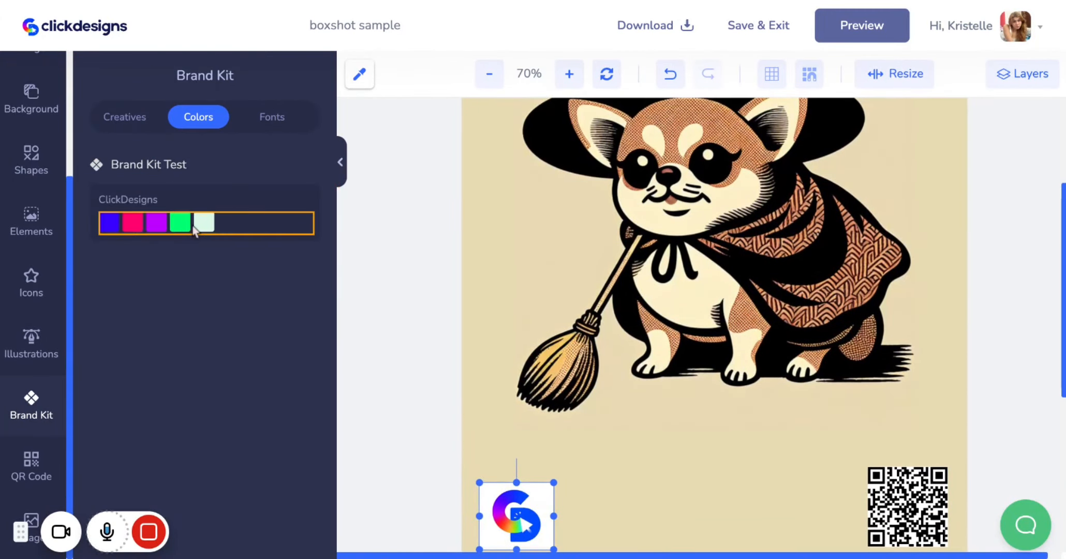
scroll(546, 257, up, 2)
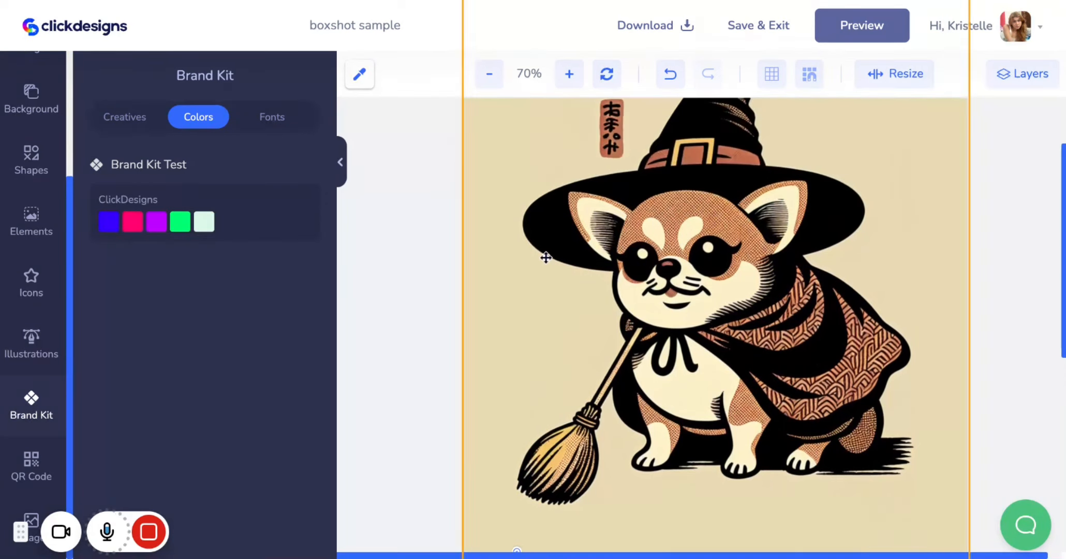
scroll(546, 257, up, 3)
scroll(545, 257, down, 4)
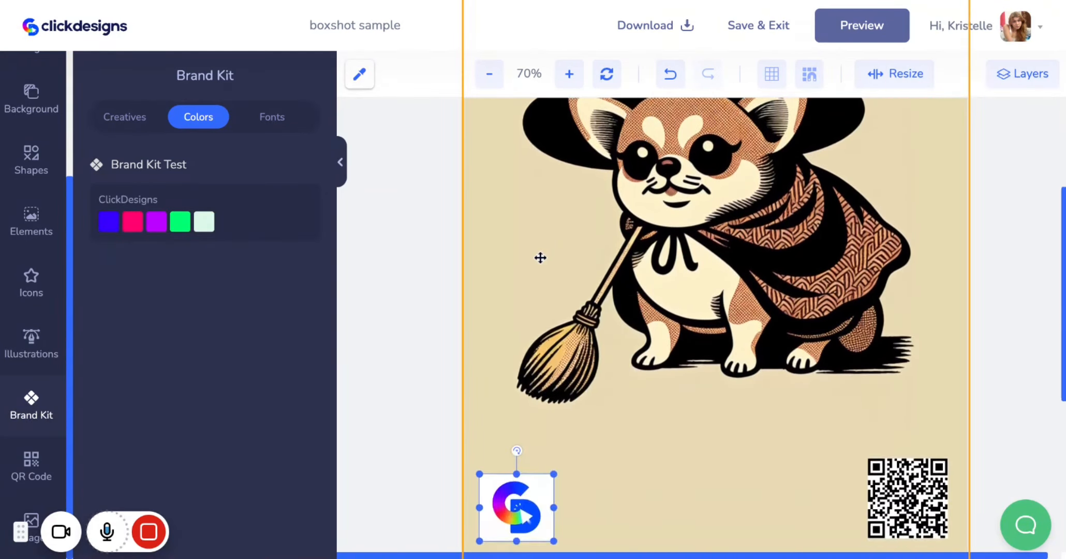
scroll(541, 257, down, 2)
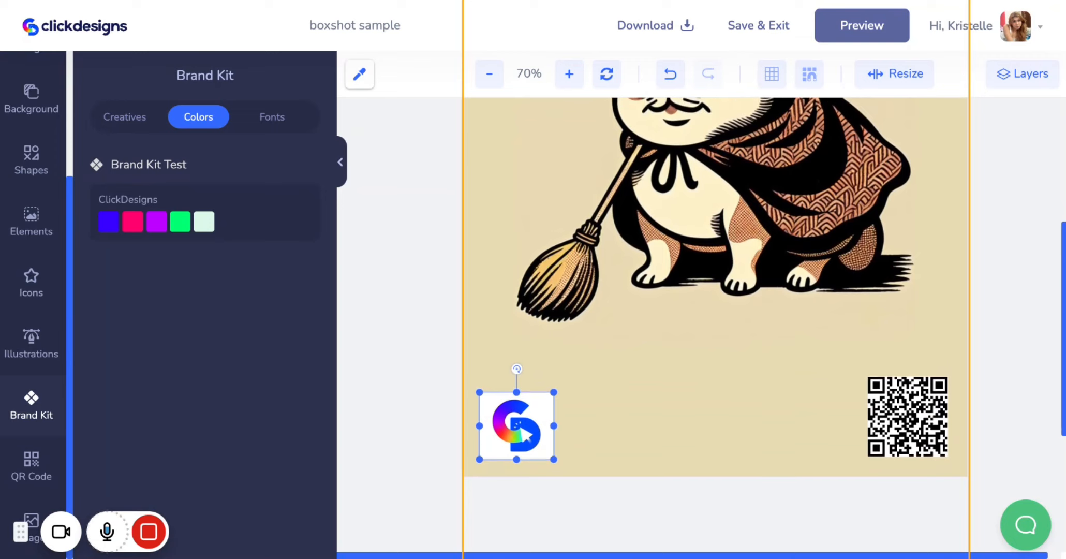
scroll(520, 250, up, 3)
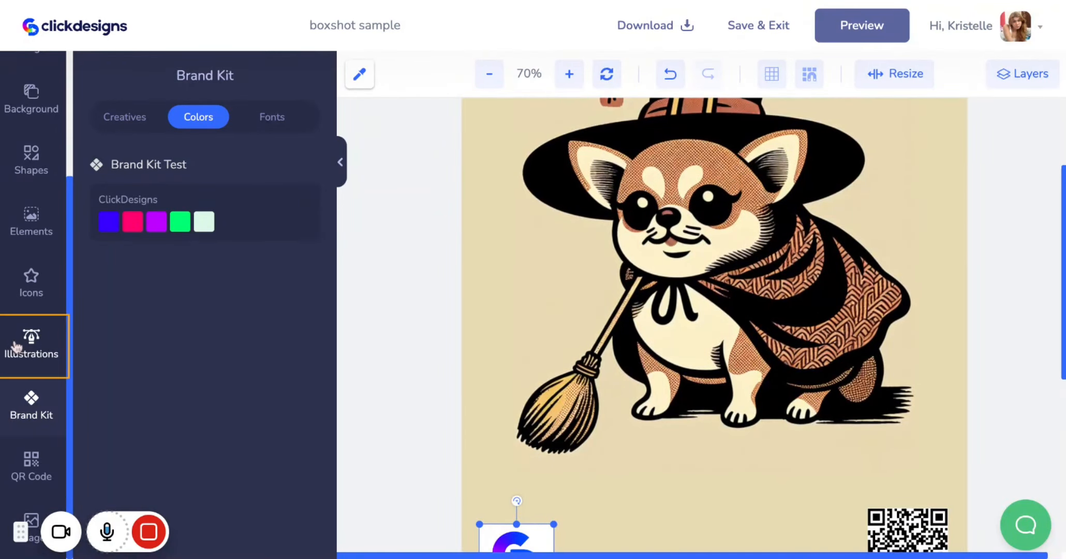
Add a heart shape below the dog, fill it with the brand palette's pinkish red #FF006F, and nudge it slightly down
click(15, 347)
click(21, 300)
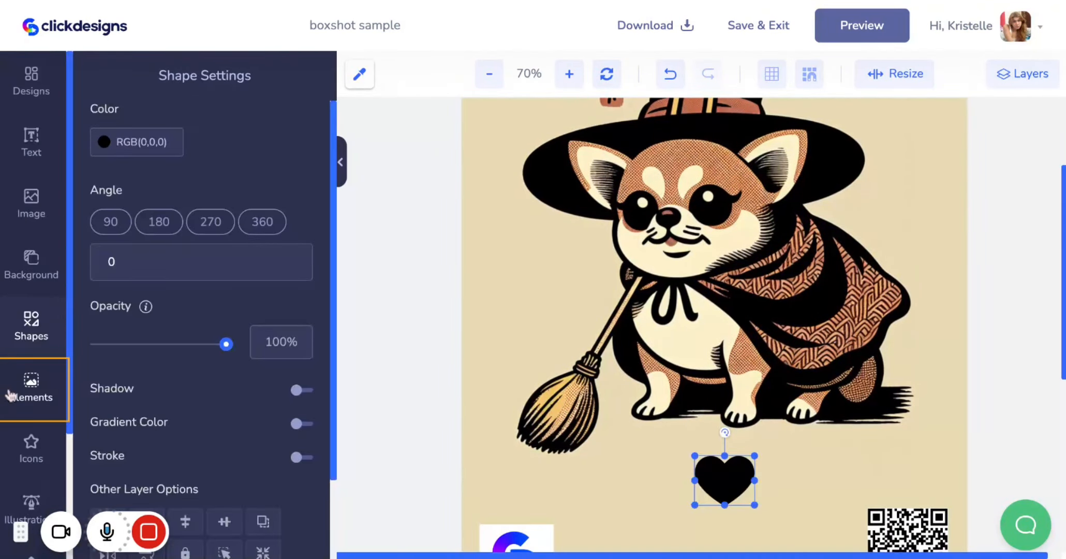
scroll(9, 395, down, 3)
click(21, 409)
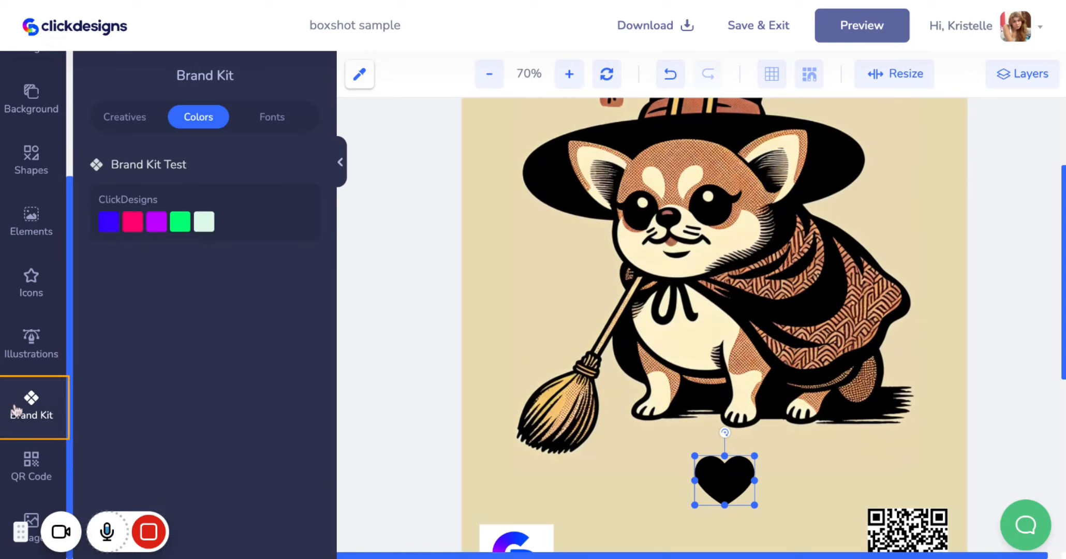
scroll(645, 362, down, 3)
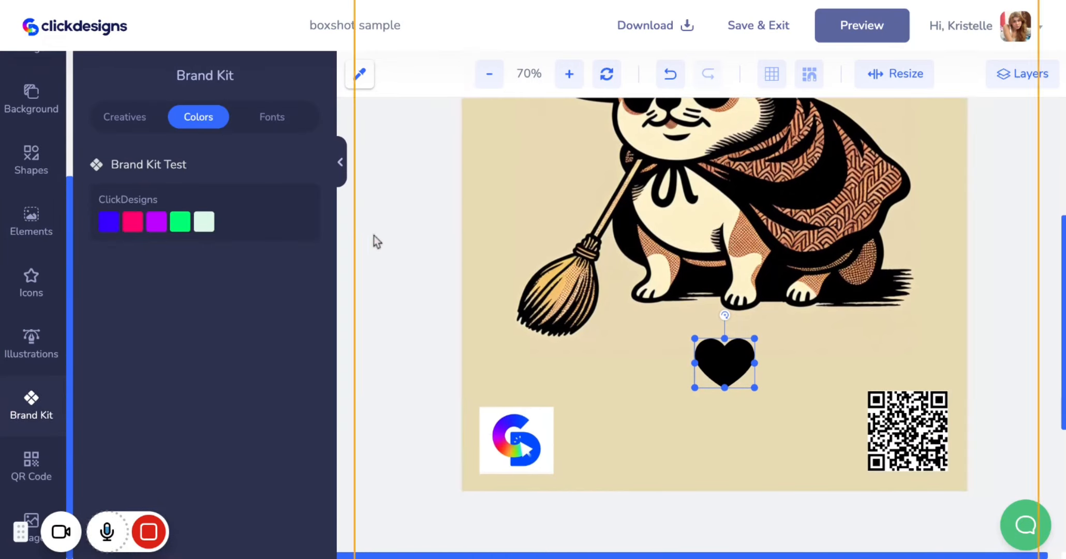
click(133, 222)
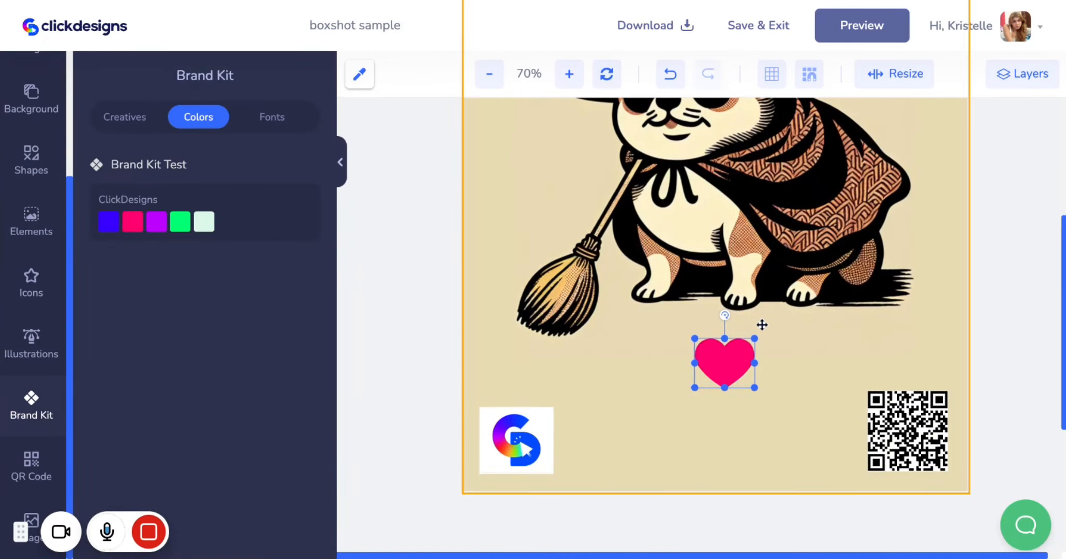
drag(726, 371, 727, 380)
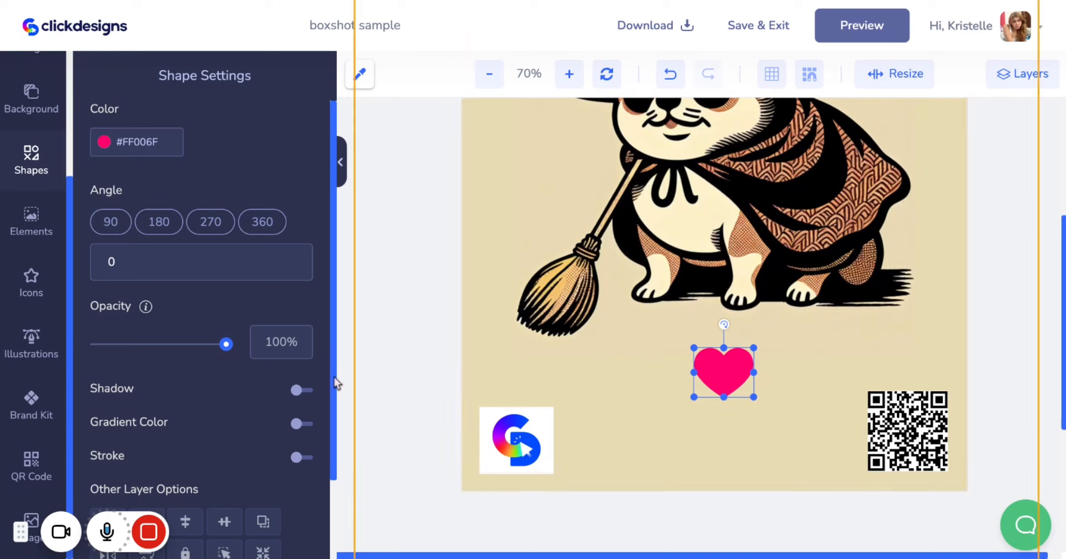
Look through the brand kit fonts, from the My Fonts list down to the Brand Kit Test fonts
click(18, 474)
click(22, 422)
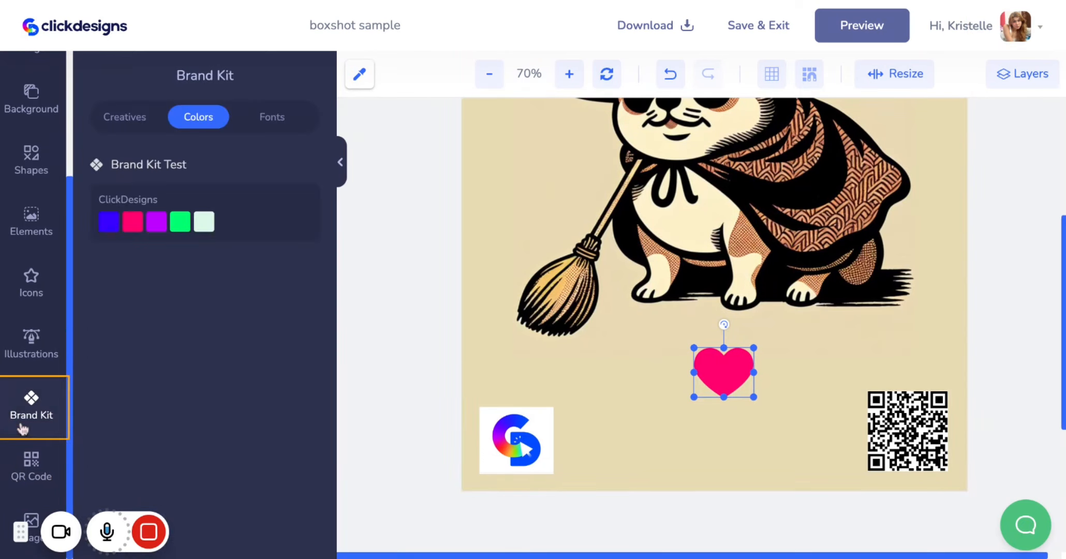
click(266, 119)
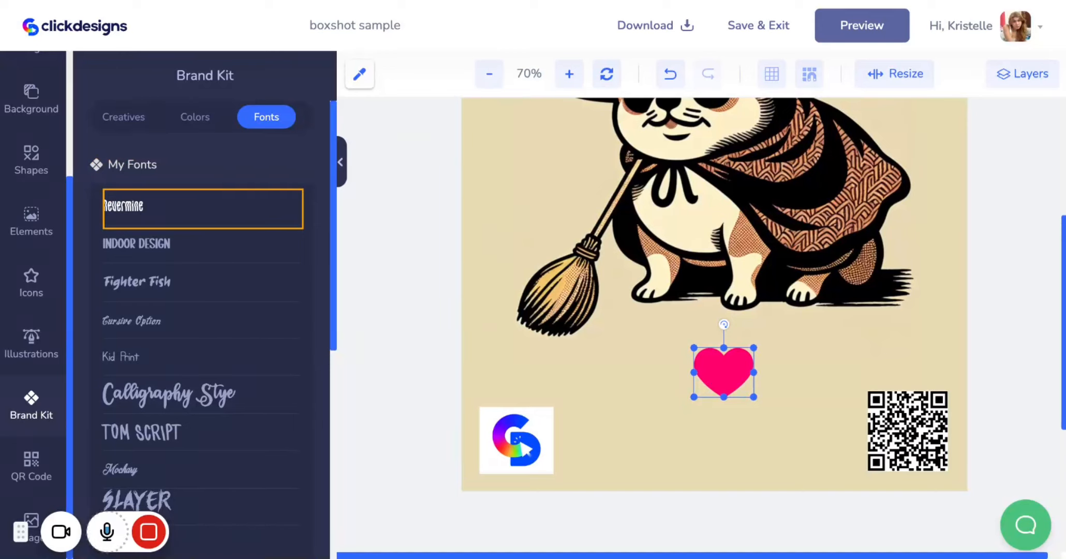
scroll(295, 233, down, 7)
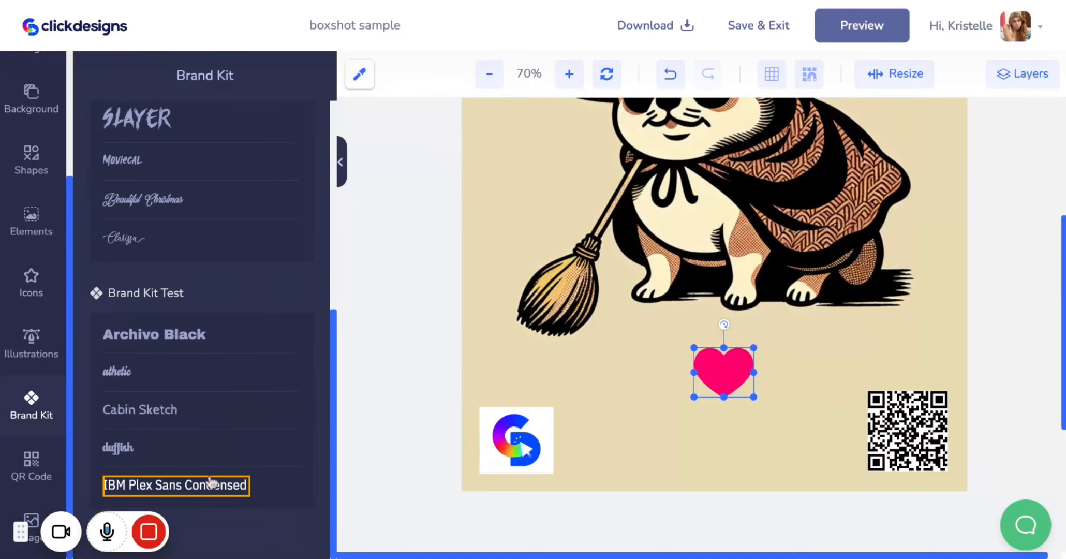
scroll(474, 239, up, 3)
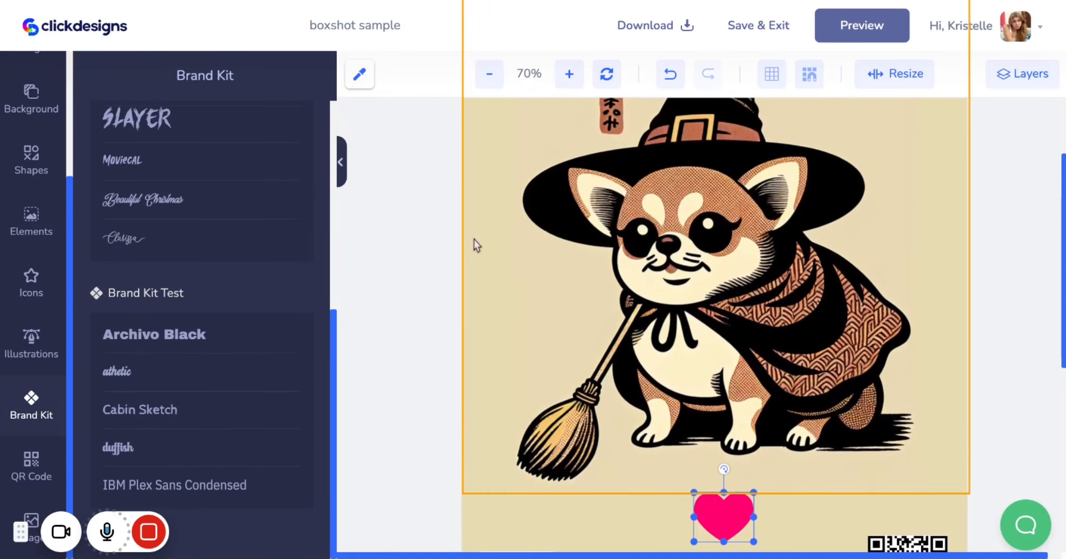